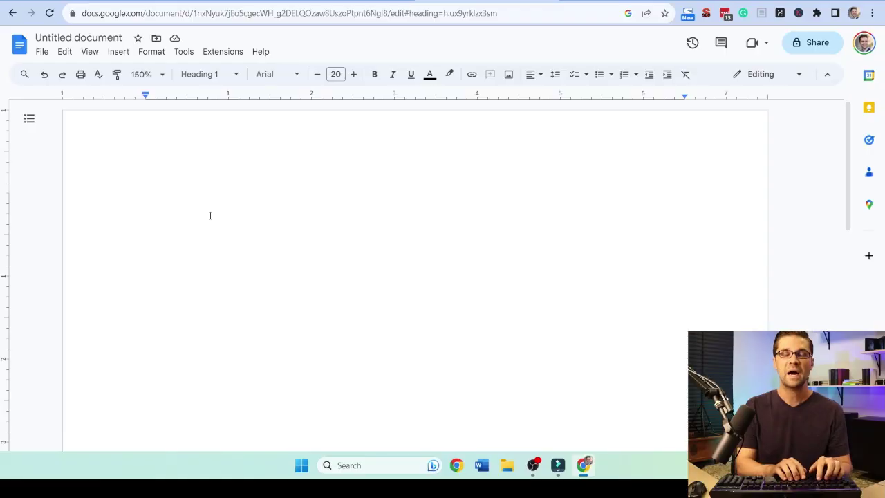
Step: Enter the heading "THE COMPETITION" in the blank document
{"action": "type", "text": "THE COMPETITION"}
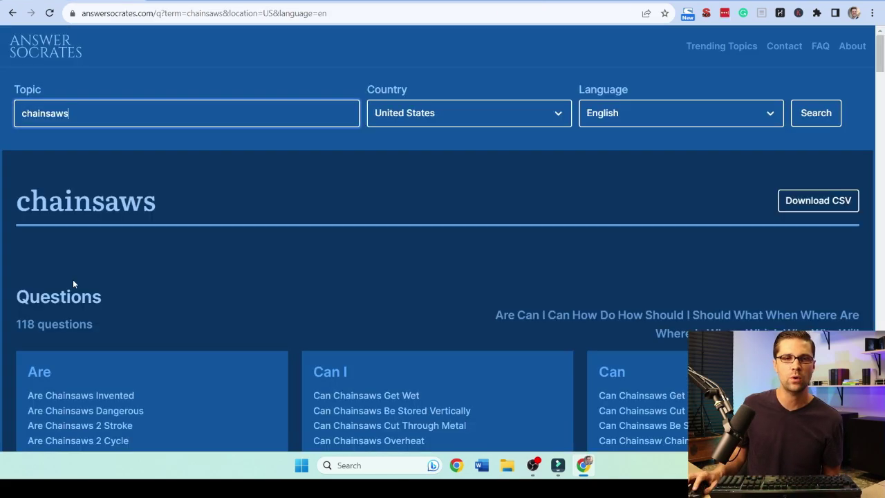
Step: Browse the Answer Socrates questions about chainsaws and pick "How Often Do Chainsaws Need Sharpening" for a Google search
{"action": "scroll", "coordinate": [133, 257], "scroll_direction": "down", "scroll_amount": 10}
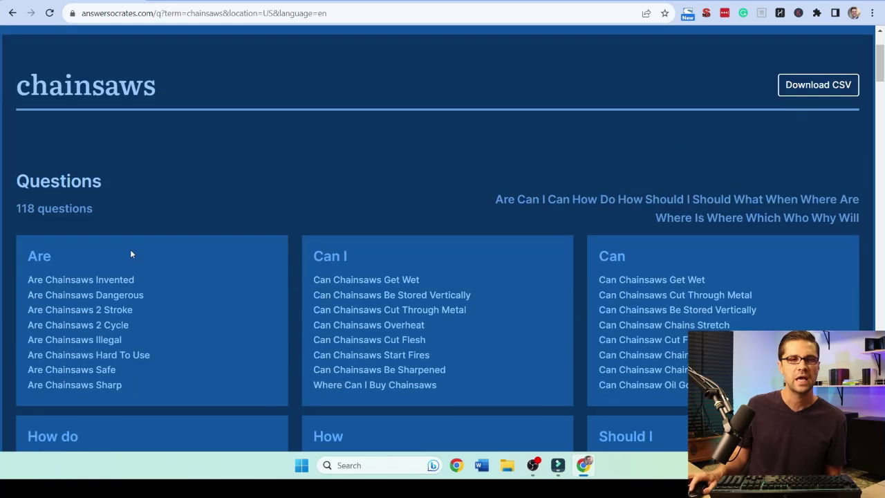
{"action": "scroll", "coordinate": [130, 254], "scroll_direction": "up", "scroll_amount": 2}
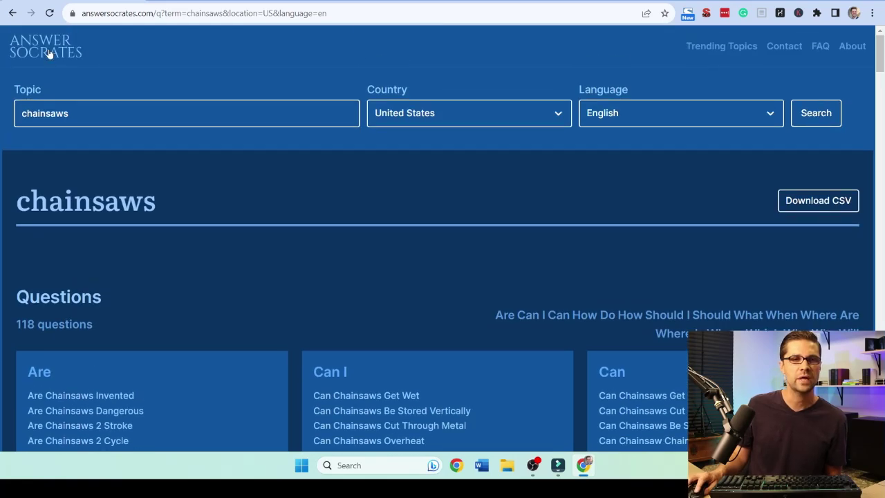
{"action": "scroll", "coordinate": [192, 255], "scroll_direction": "down", "scroll_amount": 4}
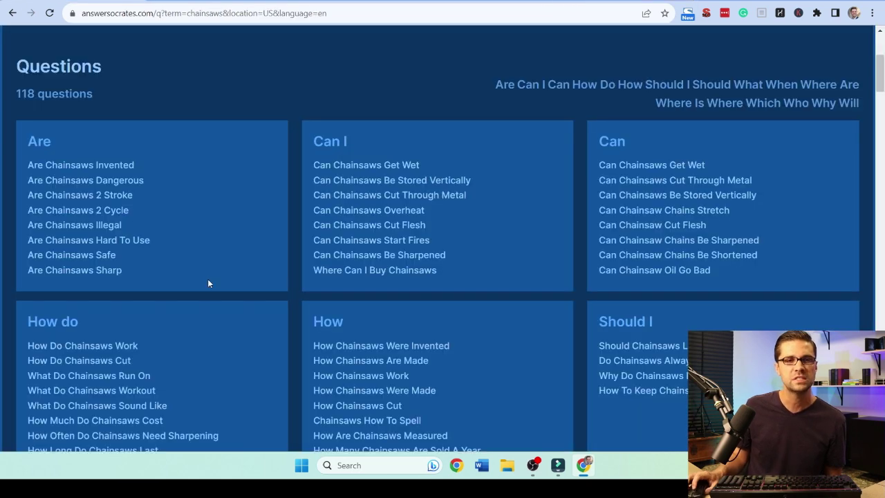
{"action": "scroll", "coordinate": [207, 283], "scroll_direction": "up", "scroll_amount": 3}
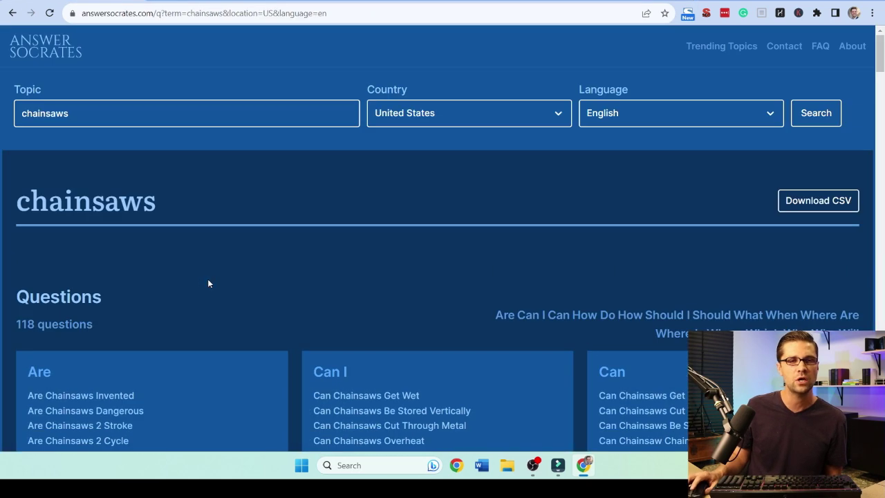
{"action": "scroll", "coordinate": [189, 283], "scroll_direction": "down", "scroll_amount": 5}
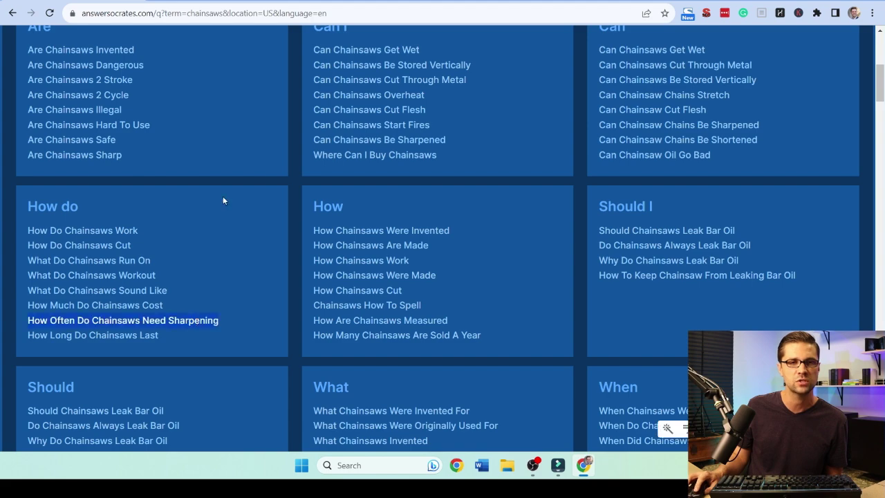
{"action": "left_click", "coordinate": [205, 332]}
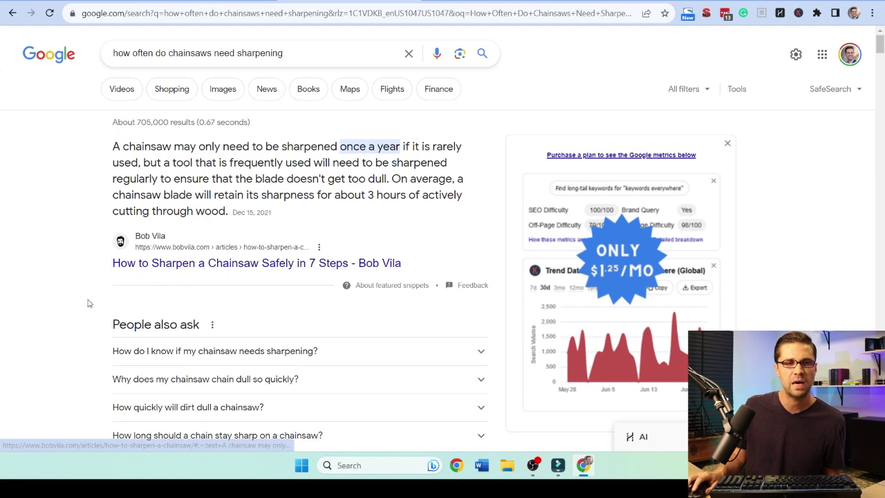
Step: Open the Garden Tool Expert article on how often to sharpen a chainsaw chain from the Google results and skim it
{"action": "scroll", "coordinate": [89, 313], "scroll_direction": "down", "scroll_amount": 8}
{"action": "scroll", "coordinate": [72, 313], "scroll_direction": "down", "scroll_amount": 5}
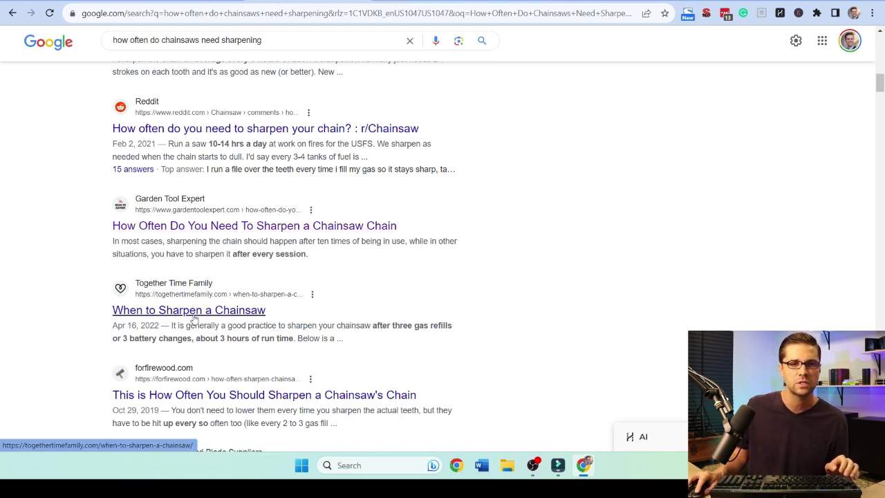
{"action": "left_click", "coordinate": [208, 226]}
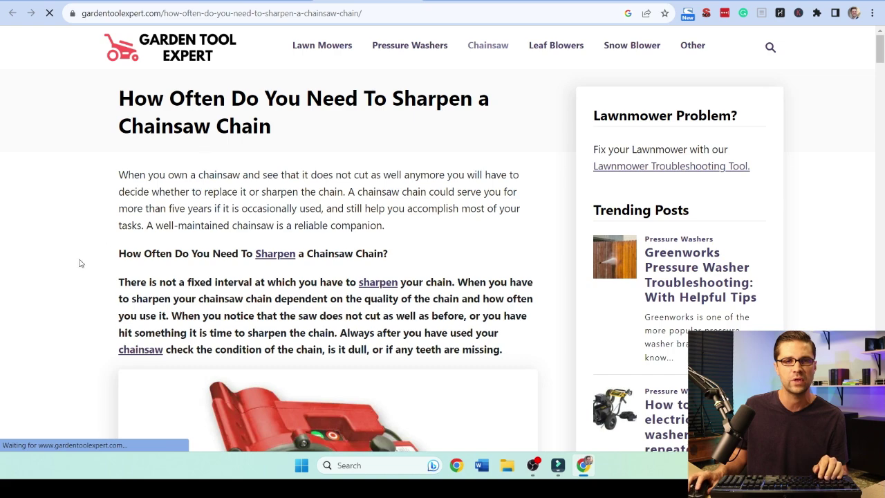
{"action": "scroll", "coordinate": [80, 264], "scroll_direction": "down", "scroll_amount": 5}
{"action": "scroll", "coordinate": [80, 263], "scroll_direction": "up", "scroll_amount": 5}
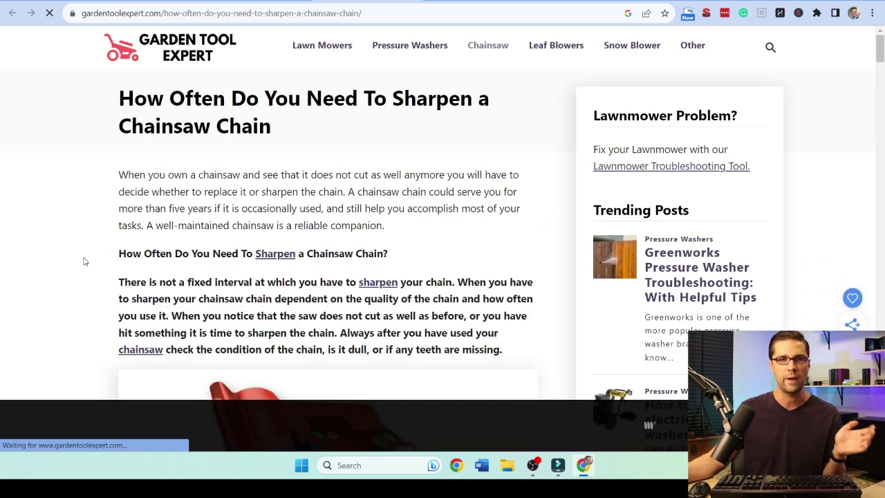
{"action": "scroll", "coordinate": [69, 255], "scroll_direction": "down", "scroll_amount": 4}
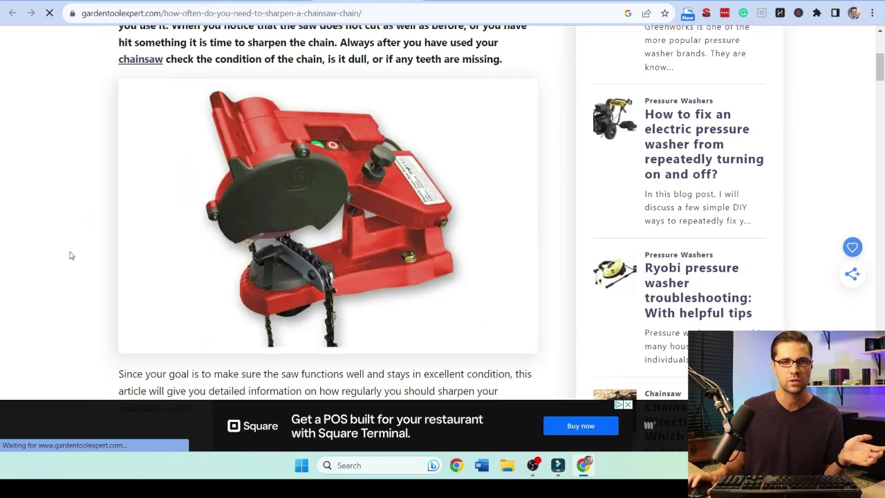
{"action": "scroll", "coordinate": [70, 255], "scroll_direction": "down", "scroll_amount": 15}
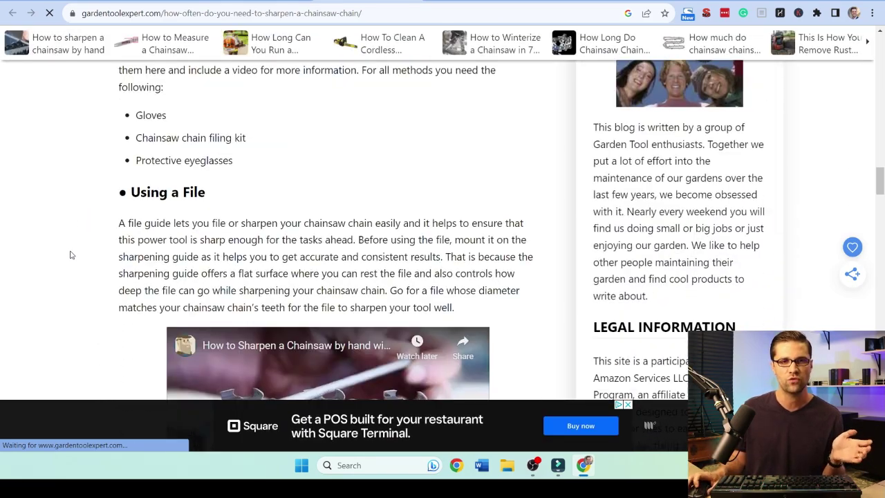
{"action": "scroll", "coordinate": [70, 255], "scroll_direction": "down", "scroll_amount": 10}
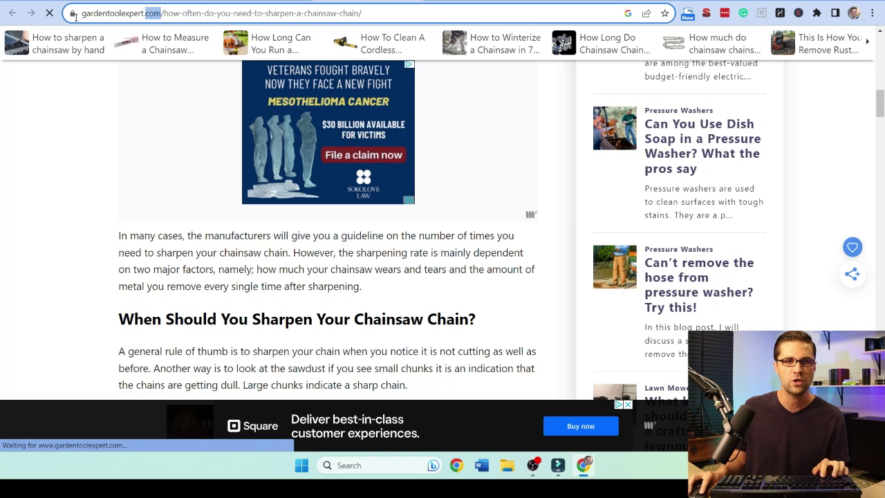
Step: Look up the gardentoolexpert.com domain in Ahrefs Site Explorer and examine its backlink and organic traffic overview
{"action": "left_click", "coordinate": [77, 15]}
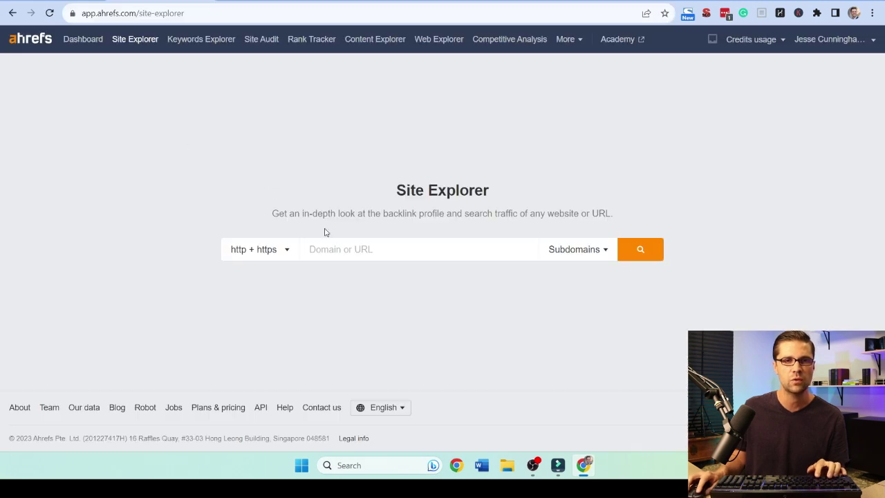
{"action": "key", "text": "Return"}
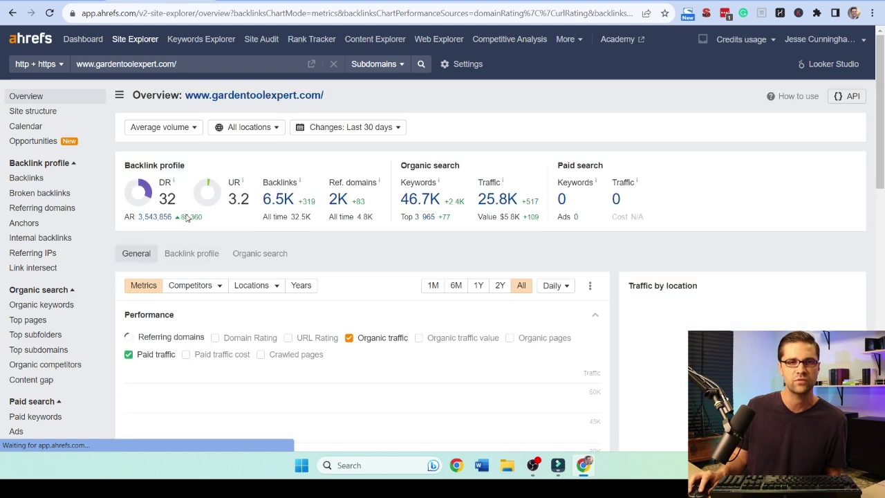
{"action": "scroll", "coordinate": [499, 212], "scroll_direction": "down", "scroll_amount": 3}
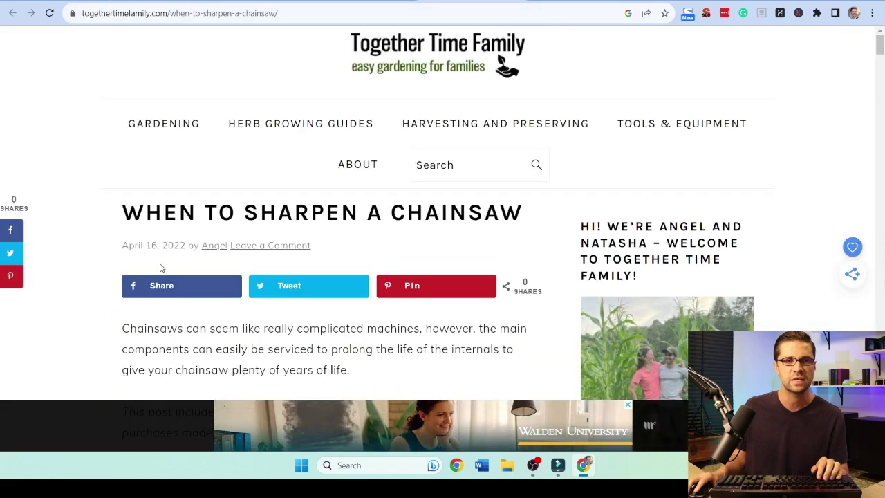
Step: Skim the Together Time Family article "When to Sharpen a Chainsaw" in the browser
{"action": "scroll", "coordinate": [158, 267], "scroll_direction": "down", "scroll_amount": 7}
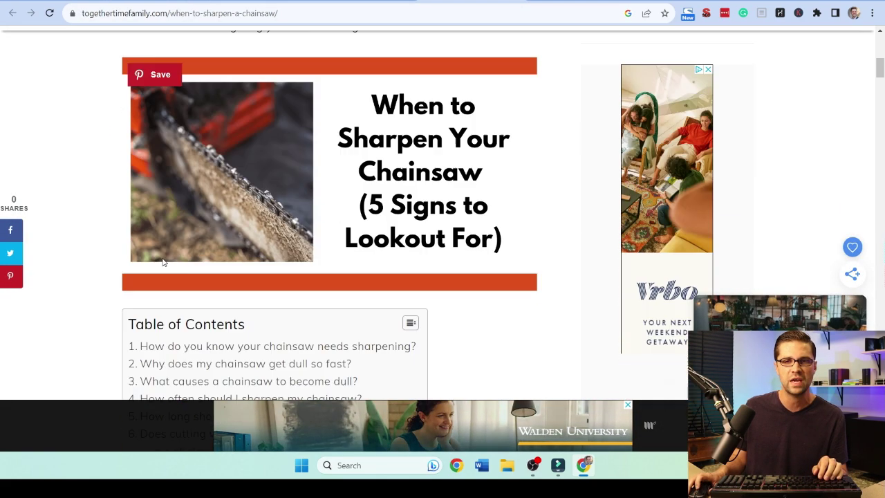
{"action": "scroll", "coordinate": [162, 260], "scroll_direction": "down", "scroll_amount": 5}
{"action": "scroll", "coordinate": [162, 260], "scroll_direction": "up", "scroll_amount": 15}
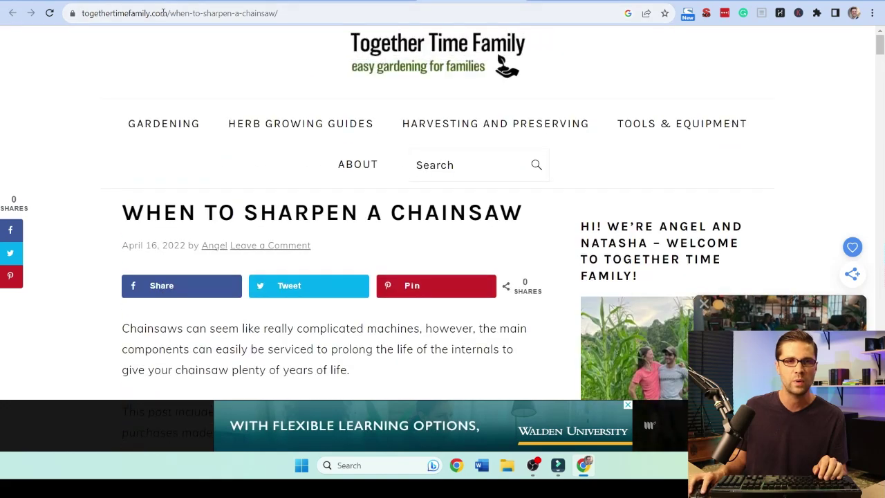
Step: Copy the togethertimefamily.com domain, analyze it in Ahrefs Site Explorer, and examine its performance overview
{"action": "left_click_drag", "start_coordinate": [164, 13], "coordinate": [82, 13]}
{"action": "key", "text": "ctrl+c"}
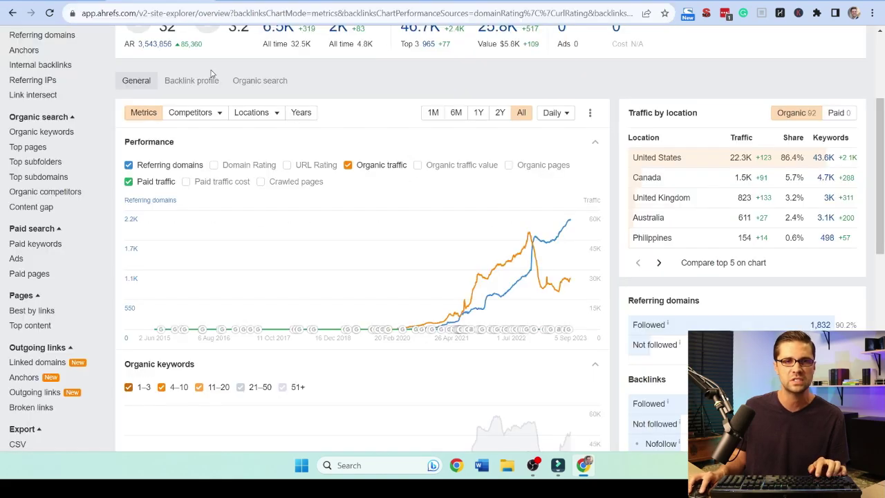
{"action": "scroll", "coordinate": [199, 96], "scroll_direction": "up", "scroll_amount": 3}
{"action": "key", "text": "ctrl+v"}
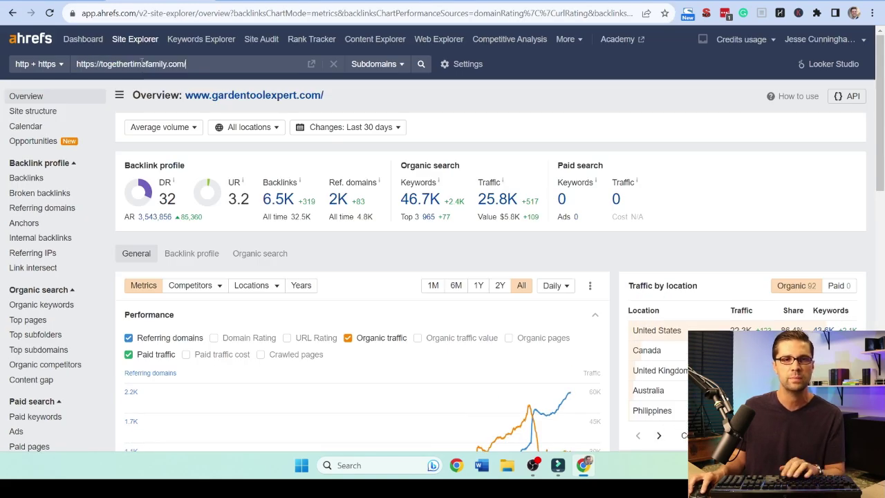
{"action": "key", "text": "Return"}
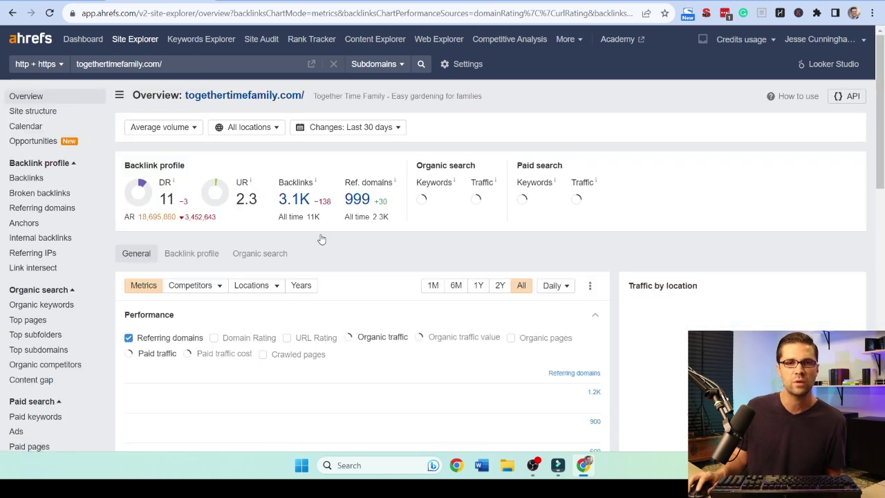
{"action": "scroll", "coordinate": [580, 328], "scroll_direction": "down", "scroll_amount": 2}
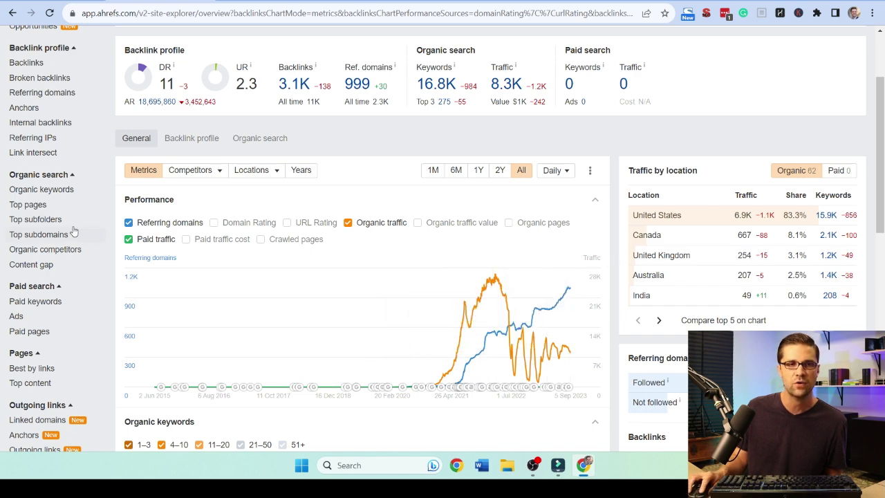
Step: Open the organic keywords report for togethertimefamily.com and look through the ranking keywords
{"action": "left_click", "coordinate": [25, 189]}
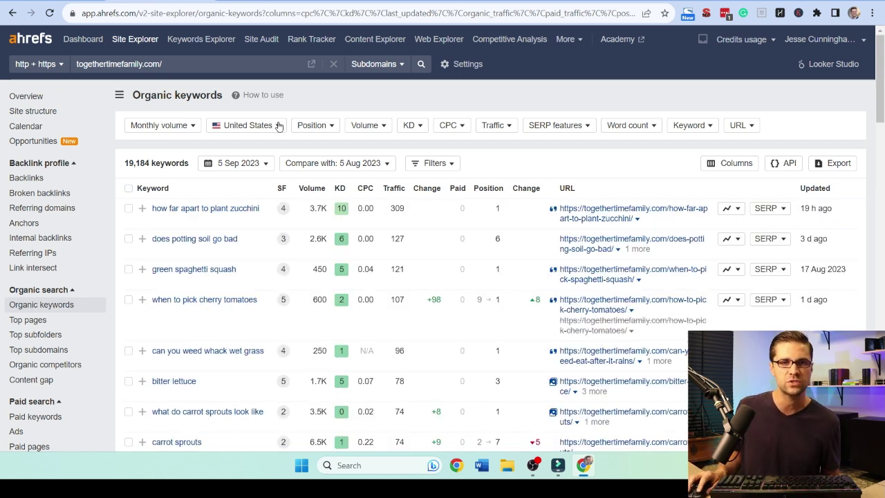
{"action": "scroll", "coordinate": [145, 290], "scroll_direction": "down", "scroll_amount": 3}
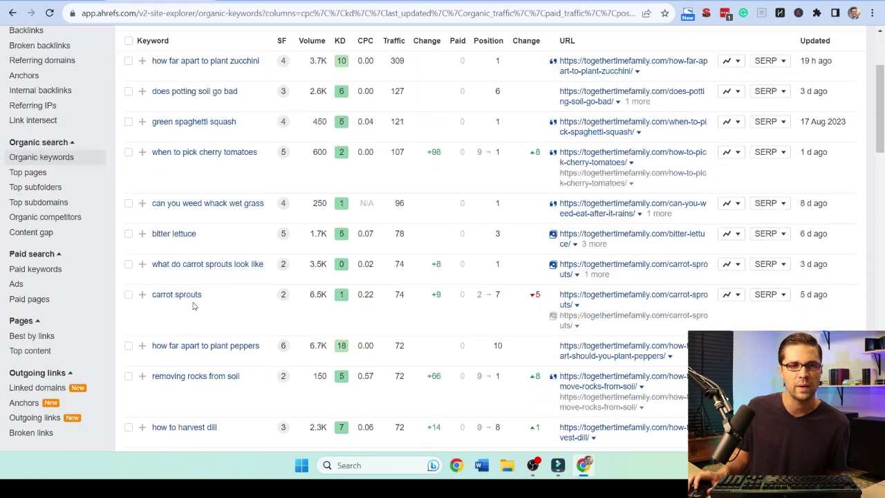
{"action": "scroll", "coordinate": [191, 302], "scroll_direction": "up", "scroll_amount": 3}
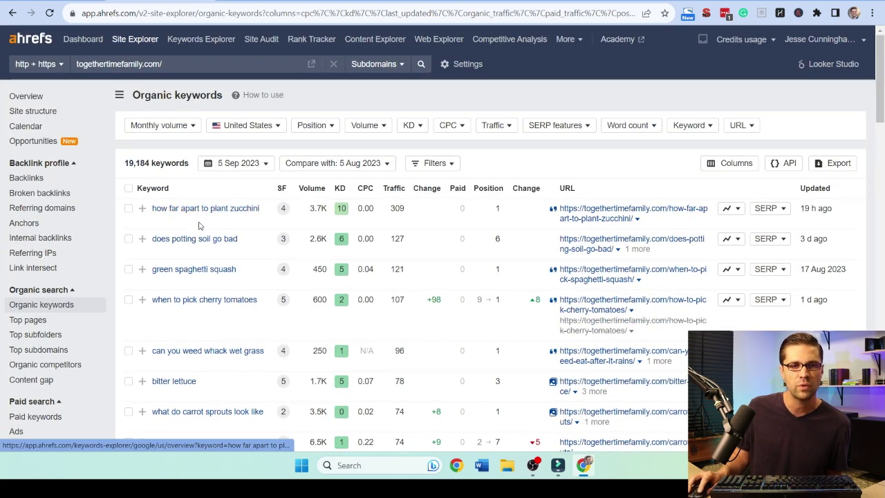
{"action": "scroll", "coordinate": [201, 356], "scroll_direction": "down", "scroll_amount": 2}
{"action": "scroll", "coordinate": [220, 330], "scroll_direction": "up", "scroll_amount": 2}
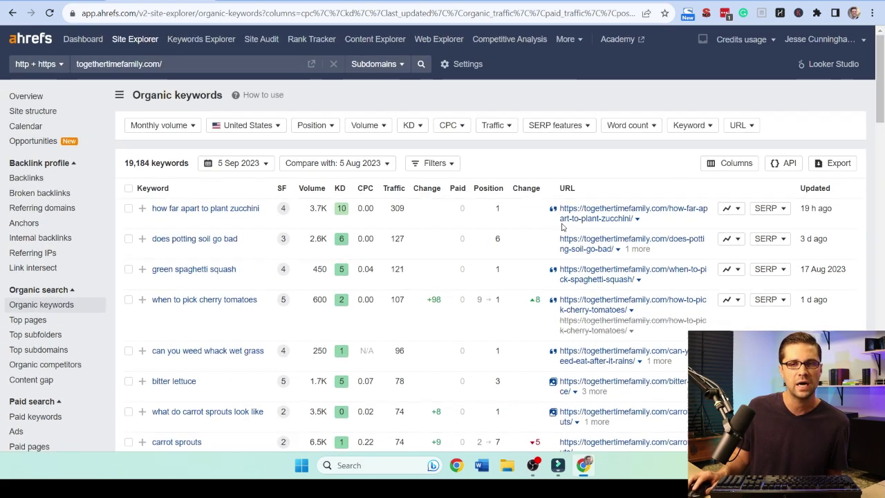
Step: Filter the organic keywords to those containing "CHAINSAW" as a partial match under any rule, and show the results
{"action": "left_click", "coordinate": [685, 127]}
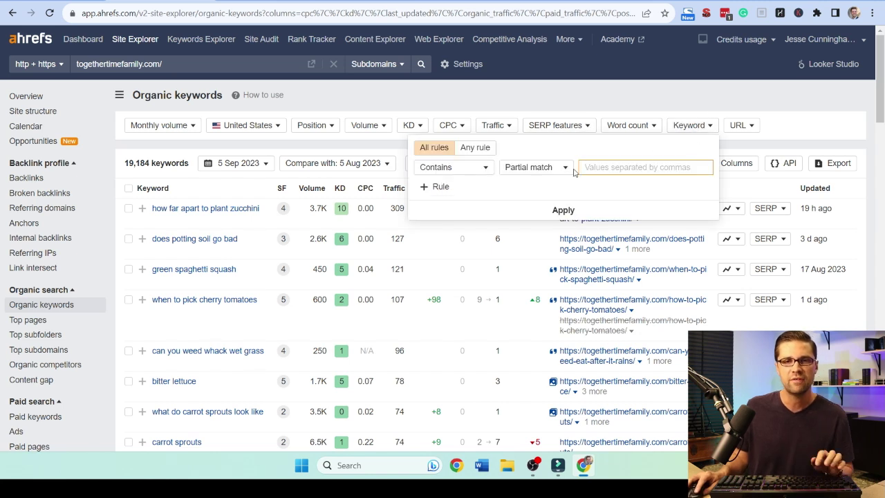
{"action": "left_click", "coordinate": [475, 147]}
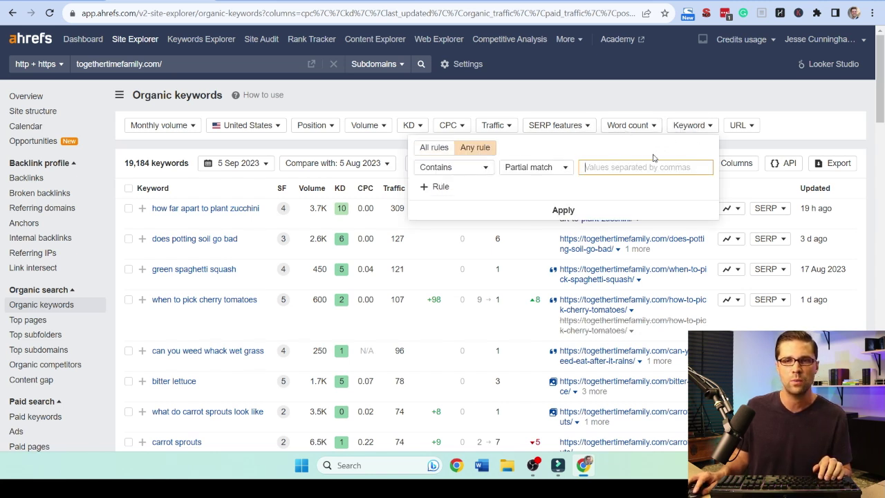
{"action": "type", "text": "CHAINSAW"}
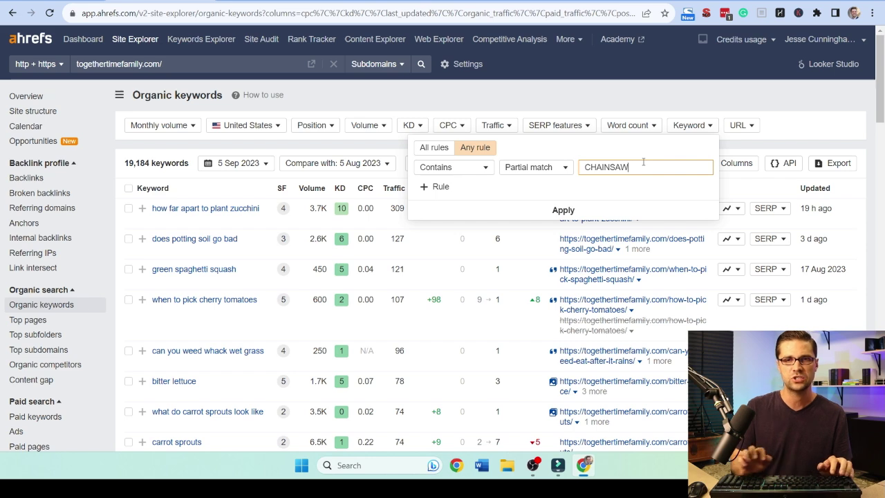
{"action": "key", "text": "Return"}
{"action": "key", "text": "Caps_Lock"}
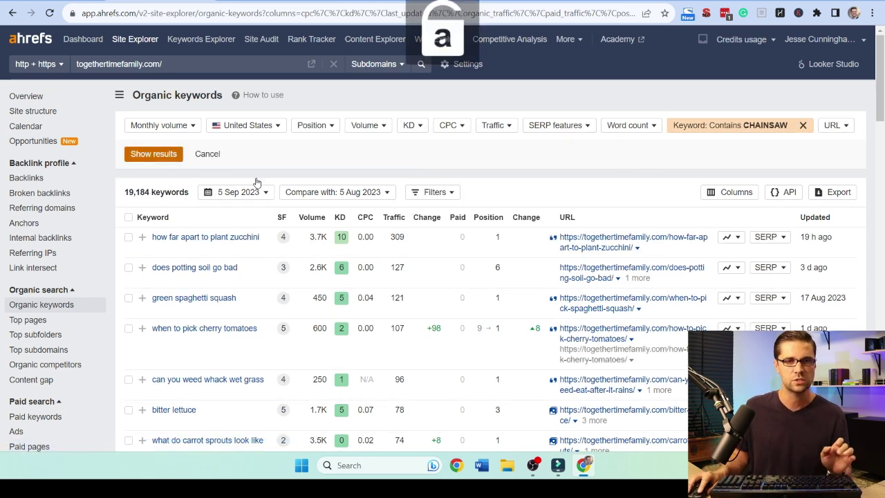
{"action": "key", "text": "Return"}
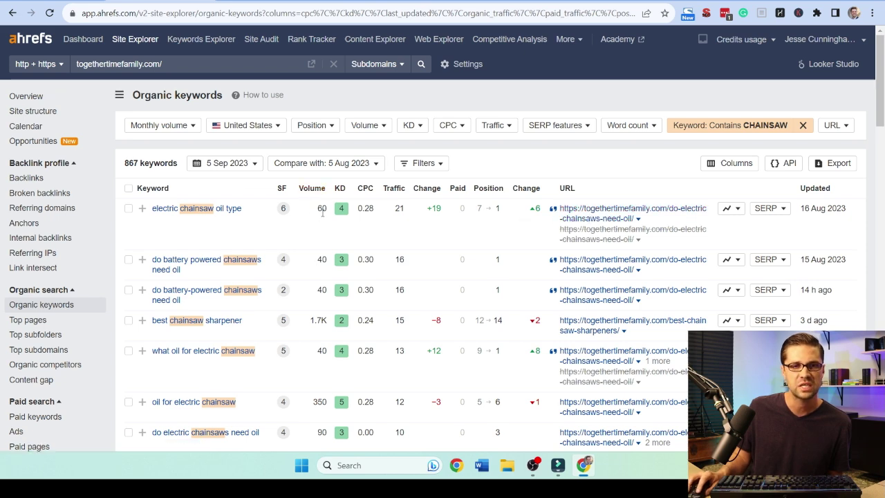
Step: Select all the filtered chainsaw keywords and send them to ChatGPT with the prompt "create content hubs based upon these words"
{"action": "left_click", "coordinate": [129, 188]}
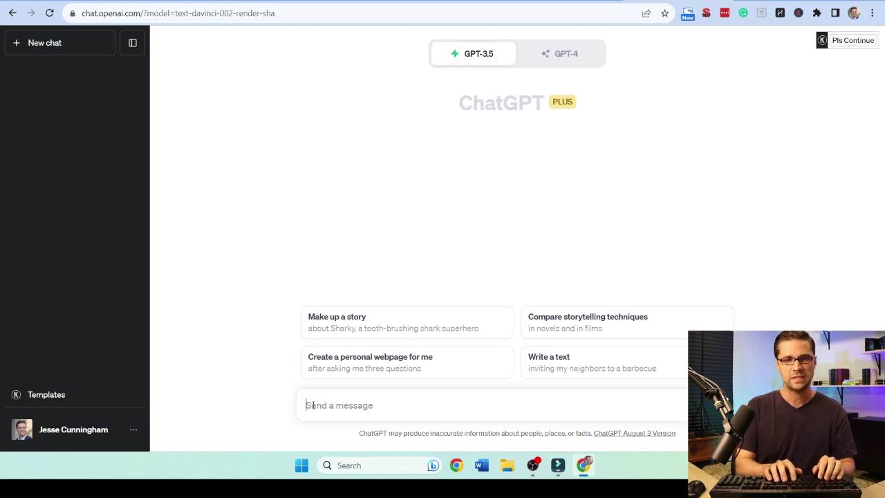
{"action": "type", "text": "create content hu"}
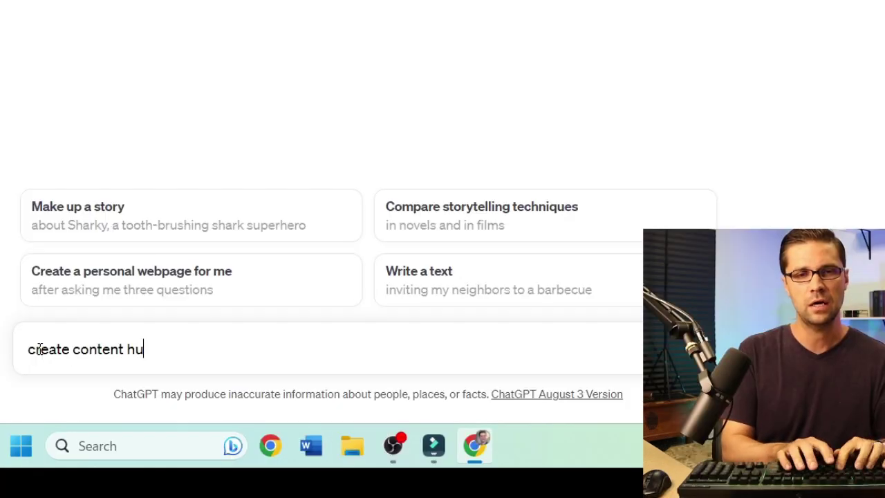
{"action": "type", "text": "bs based upon these w"}
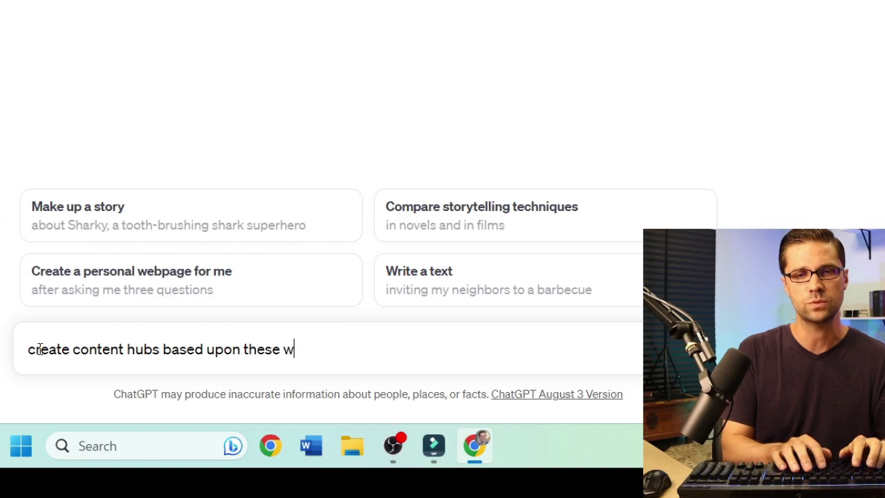
{"action": "type", "text": "ords"}
{"action": "key", "text": "ctrl+v"}
{"action": "key", "text": "Return"}
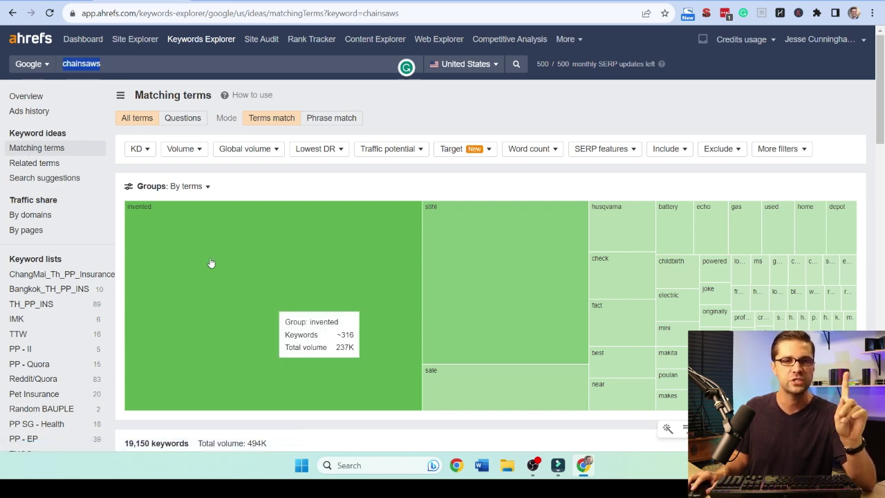
Step: Examine the matching terms report for "chainsaws", including the term groups and the keywords with their difficulty and volume
{"action": "scroll", "coordinate": [211, 263], "scroll_direction": "down", "scroll_amount": 6}
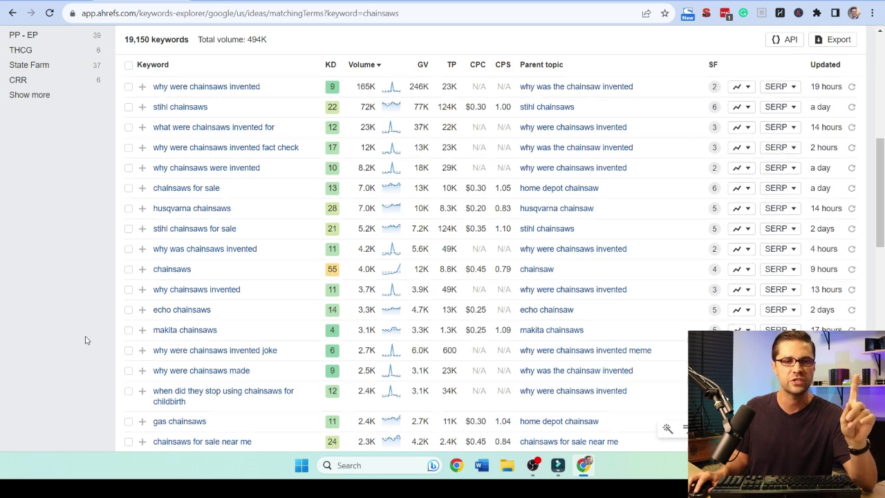
{"action": "scroll", "coordinate": [86, 341], "scroll_direction": "down", "scroll_amount": 3}
{"action": "scroll", "coordinate": [295, 254], "scroll_direction": "up", "scroll_amount": 6}
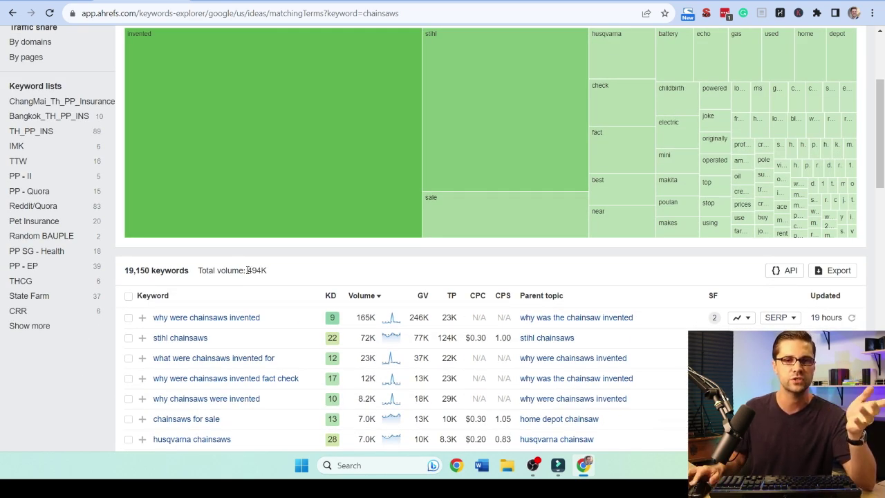
{"action": "scroll", "coordinate": [248, 270], "scroll_direction": "down", "scroll_amount": 10}
{"action": "scroll", "coordinate": [235, 330], "scroll_direction": "up", "scroll_amount": 5}
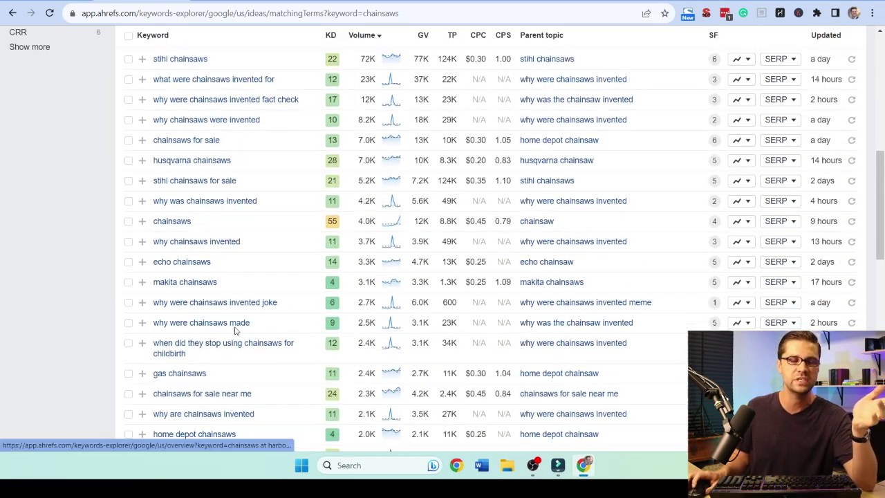
{"action": "scroll", "coordinate": [235, 331], "scroll_direction": "up", "scroll_amount": 3}
{"action": "scroll", "coordinate": [87, 339], "scroll_direction": "down", "scroll_amount": 3}
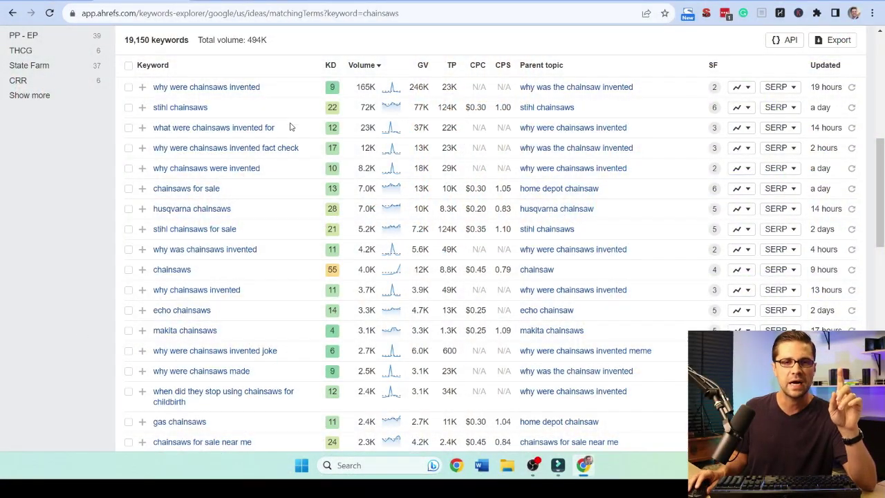
{"action": "scroll", "coordinate": [292, 389], "scroll_direction": "up", "scroll_amount": 6}
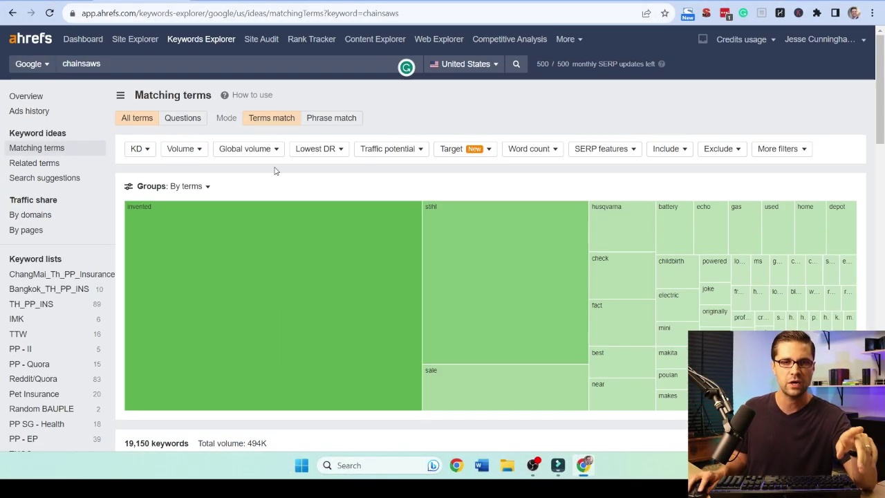
Step: Filter the matching terms to a lowest DR of up to 15 in the top 5, and look through the remaining keywords
{"action": "left_click", "coordinate": [333, 156]}
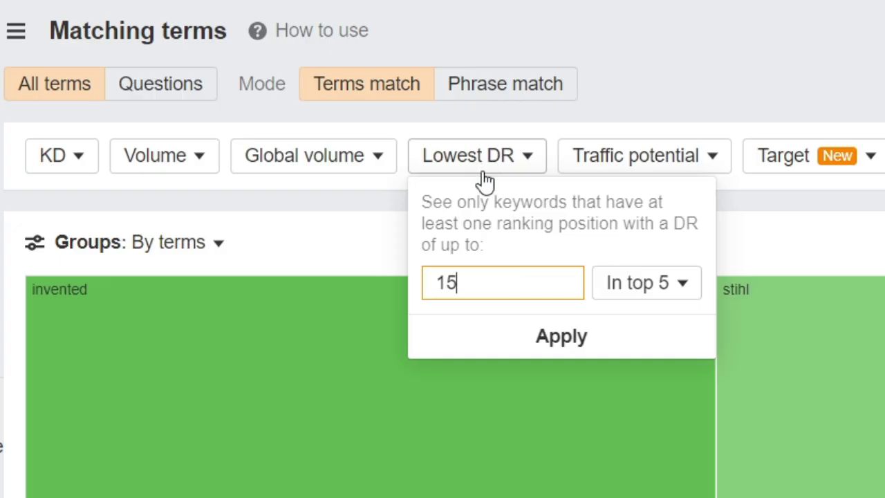
{"action": "left_click", "coordinate": [664, 298]}
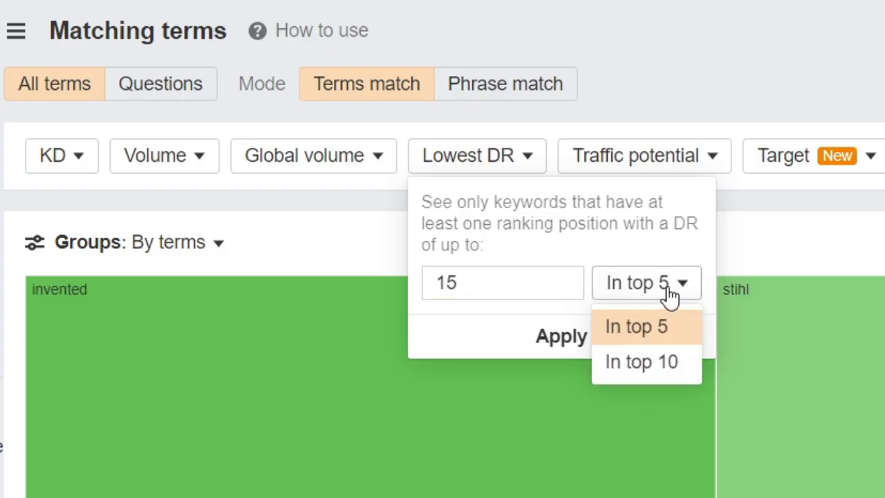
{"action": "left_click", "coordinate": [531, 284]}
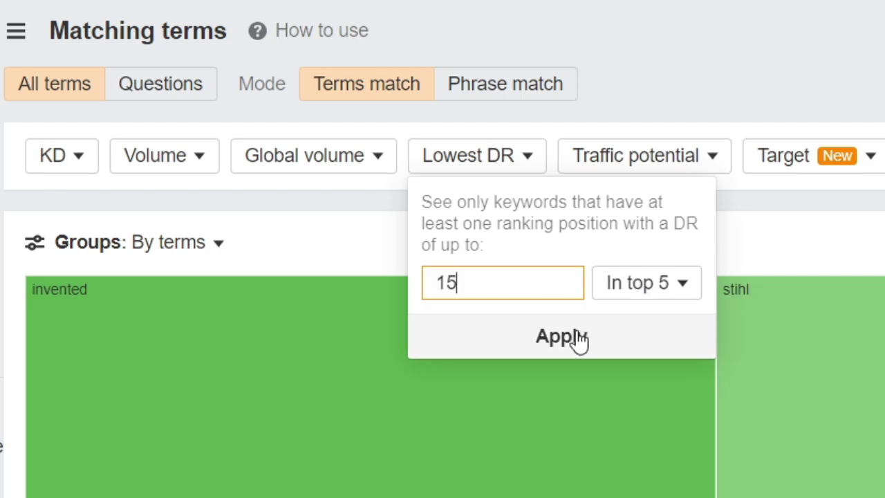
{"action": "left_click", "coordinate": [578, 338]}
{"action": "left_click", "coordinate": [153, 198]}
{"action": "scroll", "coordinate": [231, 207], "scroll_direction": "down", "scroll_amount": 4}
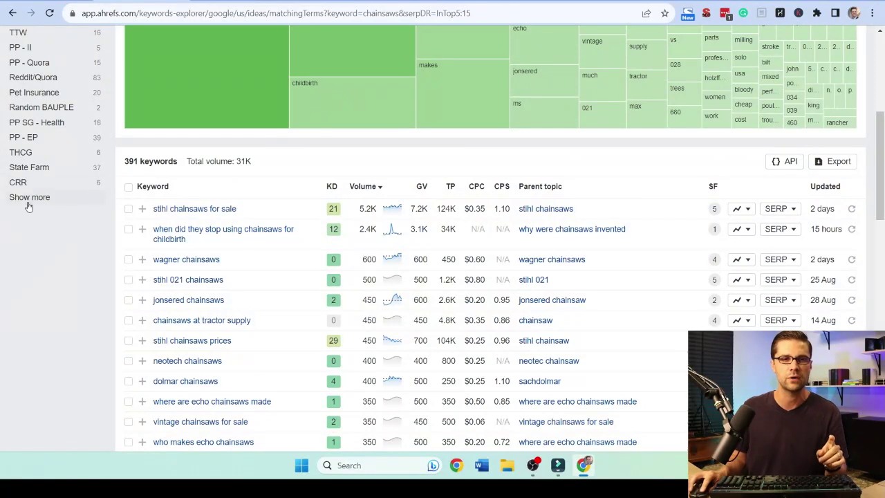
{"action": "scroll", "coordinate": [140, 298], "scroll_direction": "down", "scroll_amount": 2}
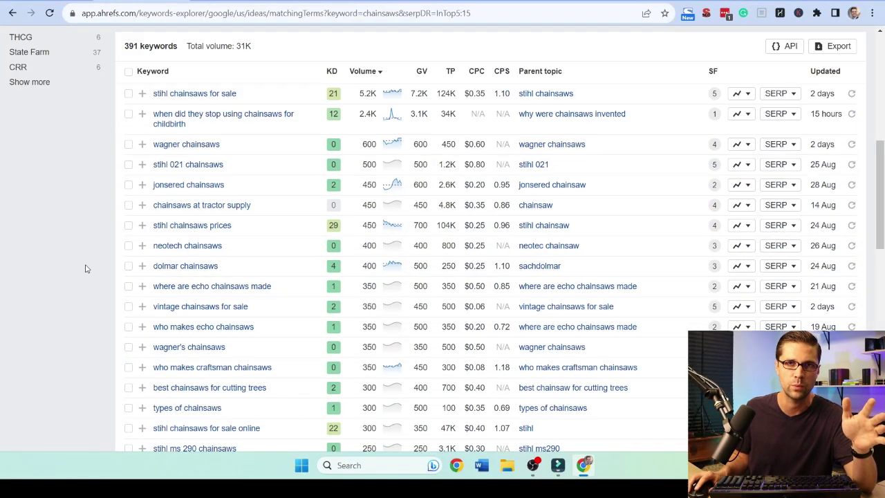
{"action": "scroll", "coordinate": [87, 269], "scroll_direction": "down", "scroll_amount": 5}
{"action": "scroll", "coordinate": [87, 271], "scroll_direction": "up", "scroll_amount": 3}
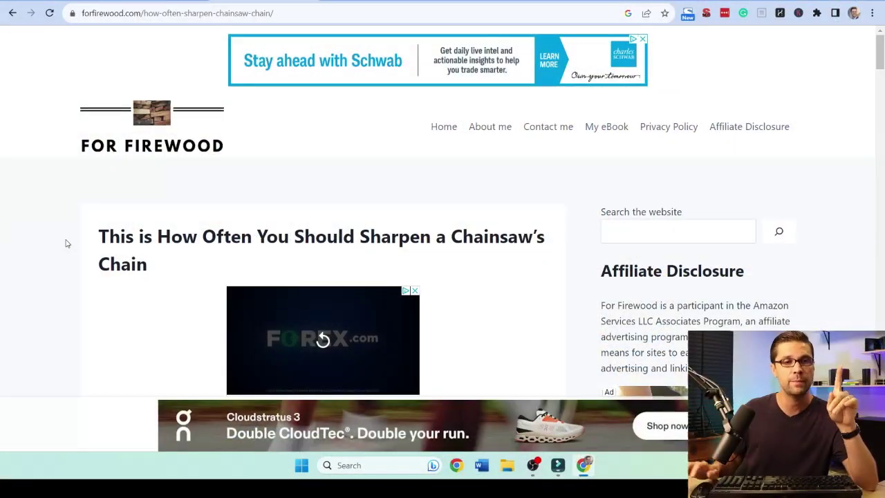
Step: Return to the Google results, open the forfirewood.com chainsaw sharpening article, and browse the posts on the site's homepage
{"action": "left_click", "coordinate": [12, 13]}
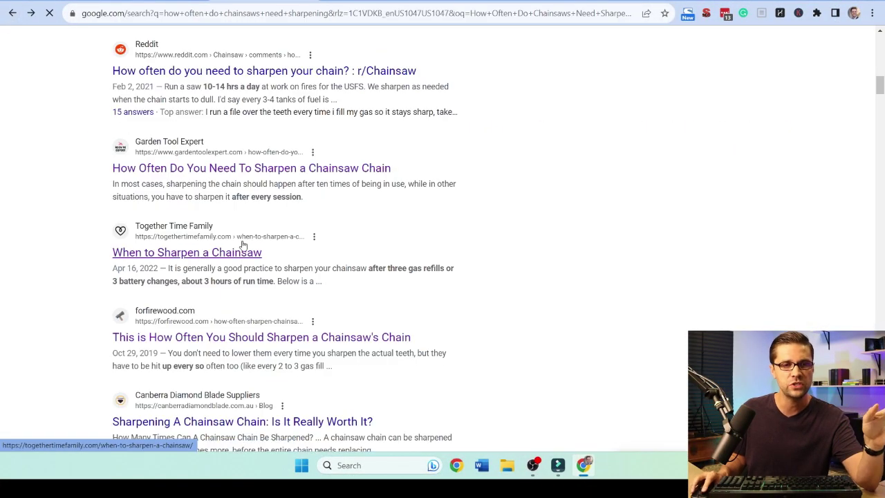
{"action": "left_click", "coordinate": [223, 339]}
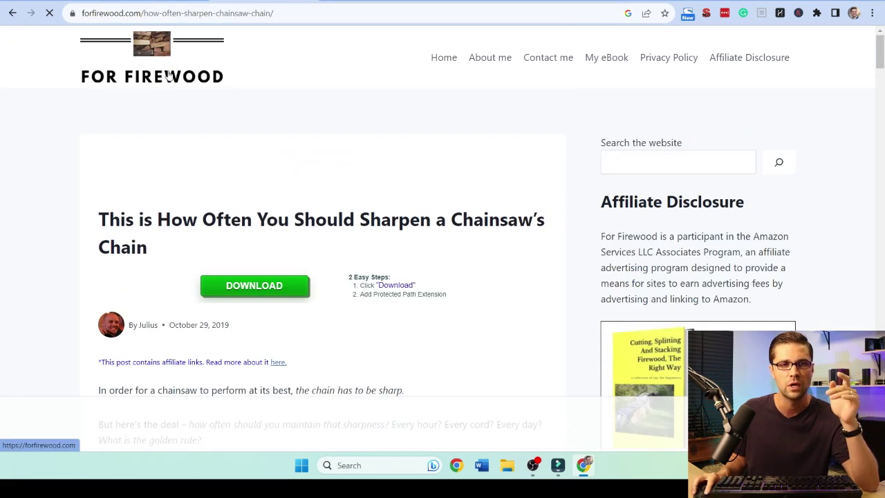
{"action": "left_click", "coordinate": [168, 75]}
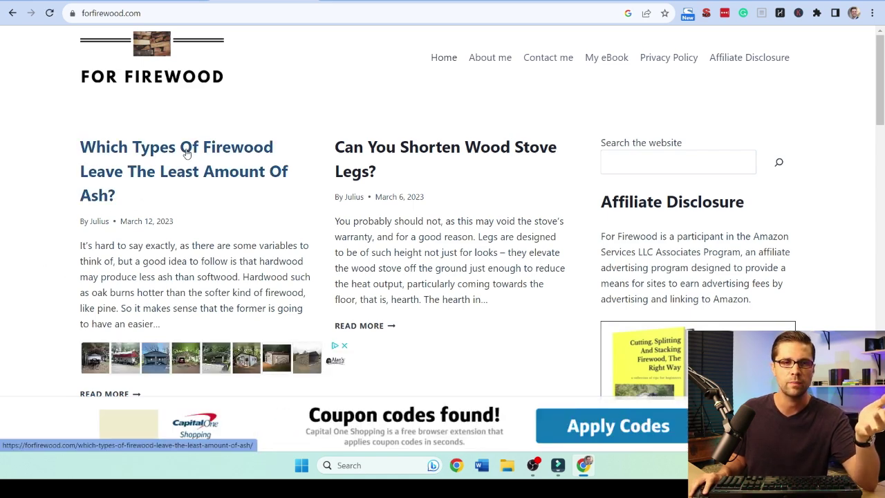
{"action": "scroll", "coordinate": [41, 256], "scroll_direction": "down", "scroll_amount": 5}
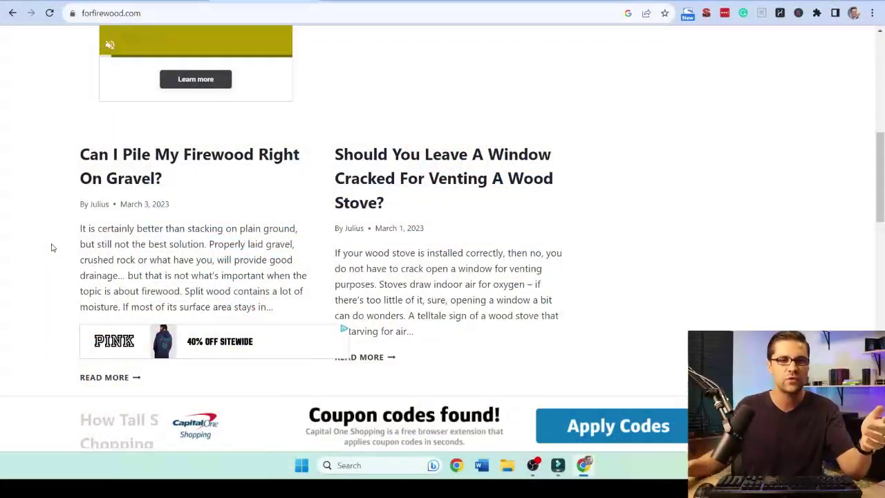
{"action": "scroll", "coordinate": [82, 259], "scroll_direction": "up", "scroll_amount": 8}
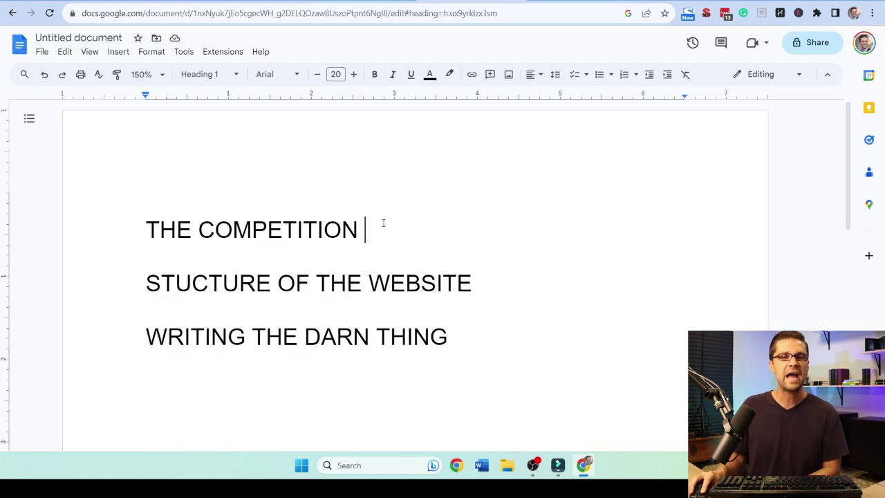
{"action": "left_click_drag", "start_coordinate": [381, 224], "coordinate": [101, 222]}
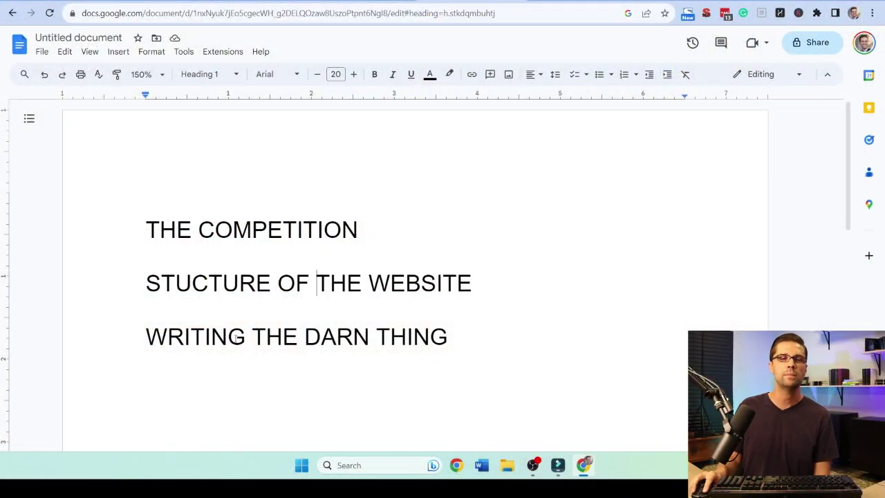
{"action": "triple_click", "coordinate": [237, 337]}
{"action": "left_click", "coordinate": [307, 283]}
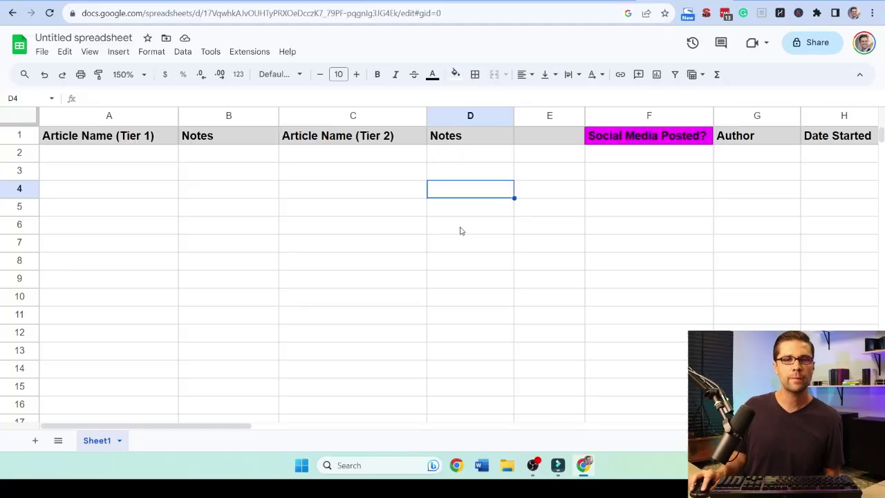
Step: Examine the Tier 1 and Tier 2 article name columns and their Notes columns in the Google Sheets content plan
{"action": "left_click", "coordinate": [102, 163]}
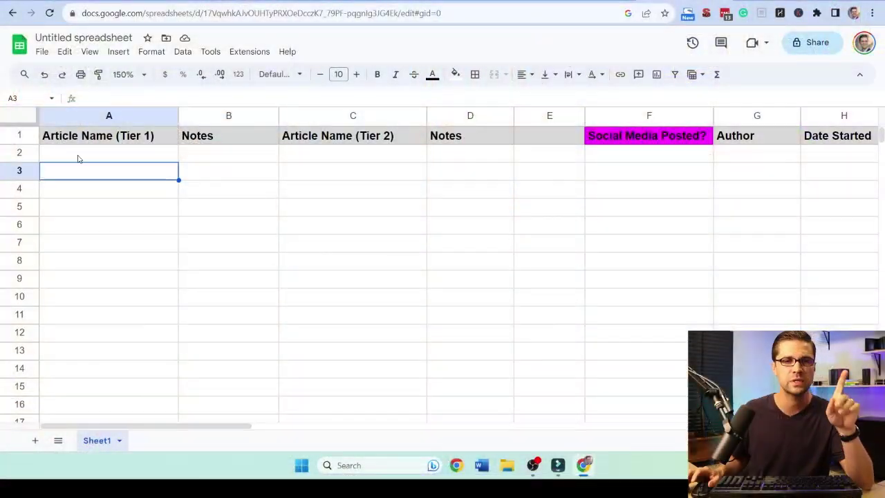
{"action": "left_click", "coordinate": [204, 173]}
{"action": "left_click", "coordinate": [124, 154]}
{"action": "left_click", "coordinate": [237, 164]}
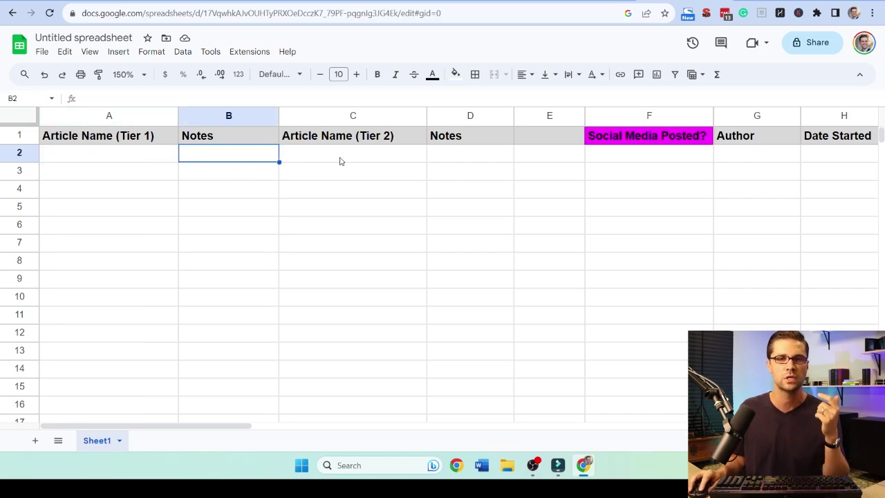
{"action": "left_click", "coordinate": [345, 159]}
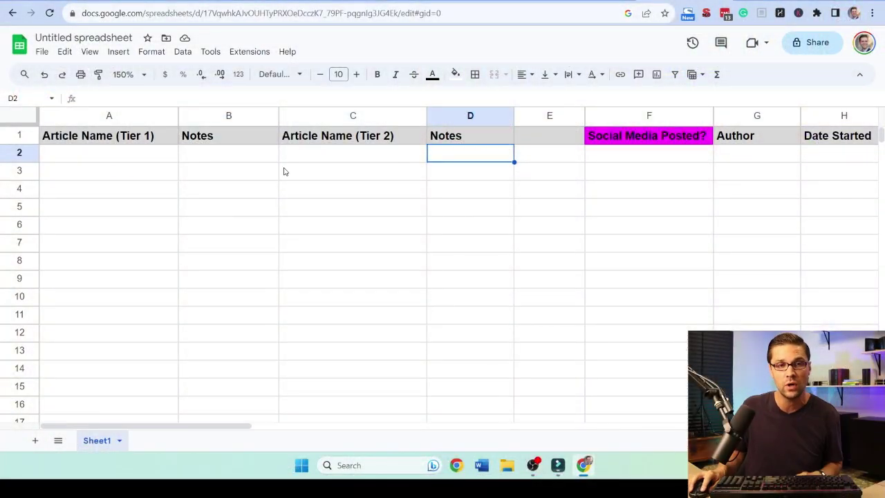
{"action": "left_click", "coordinate": [275, 174]}
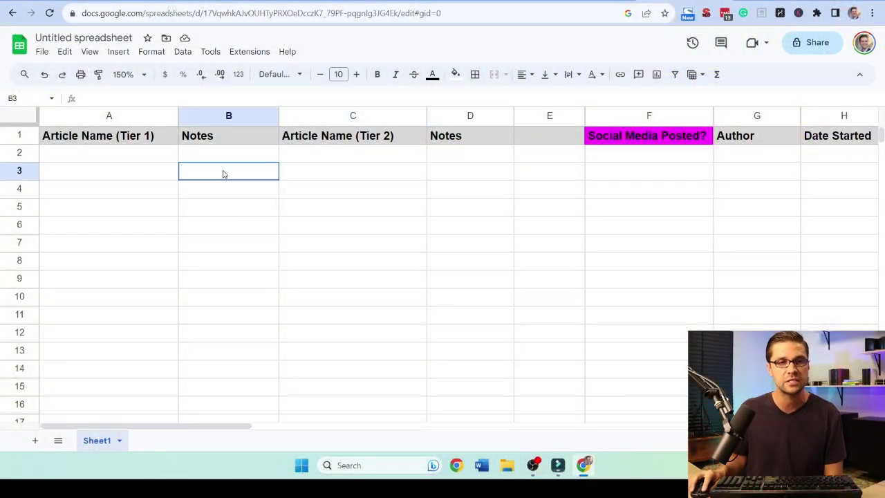
{"action": "left_click", "coordinate": [448, 178]}
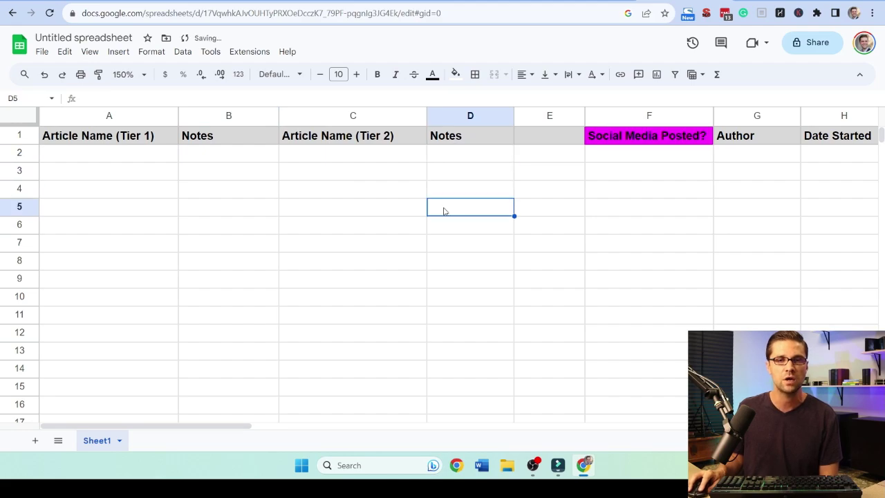
{"action": "left_click", "coordinate": [222, 207]}
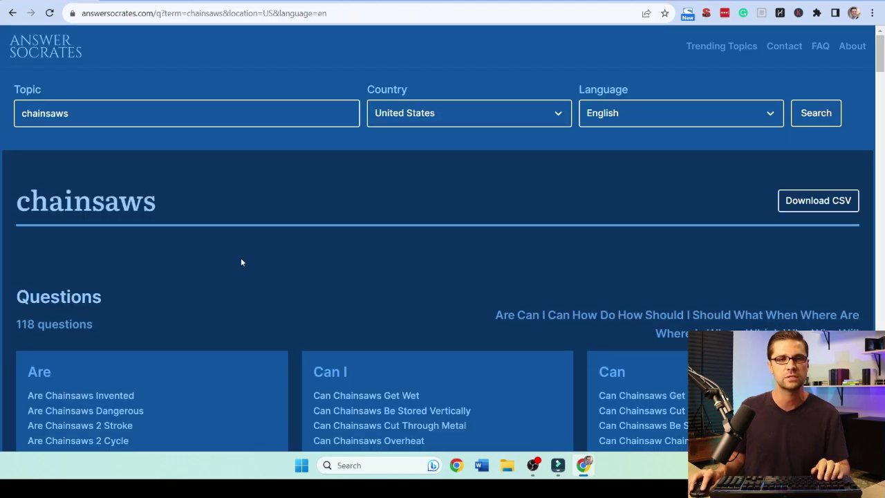
Step: Select all the chainsaw questions listed on Answer Socrates, from the "Are" group through the "Will" group, for copying
{"action": "scroll", "coordinate": [242, 262], "scroll_direction": "down", "scroll_amount": 3}
{"action": "left_click_drag", "start_coordinate": [40, 169], "coordinate": [589, 319]}
{"action": "scroll", "coordinate": [505, 373], "scroll_direction": "down", "scroll_amount": 10}
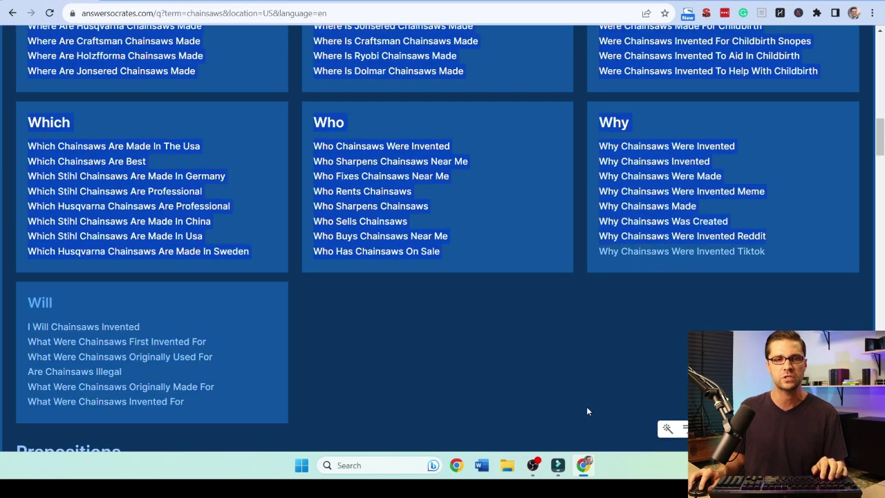
{"action": "left_click_drag", "start_coordinate": [587, 411], "coordinate": [428, 431]}
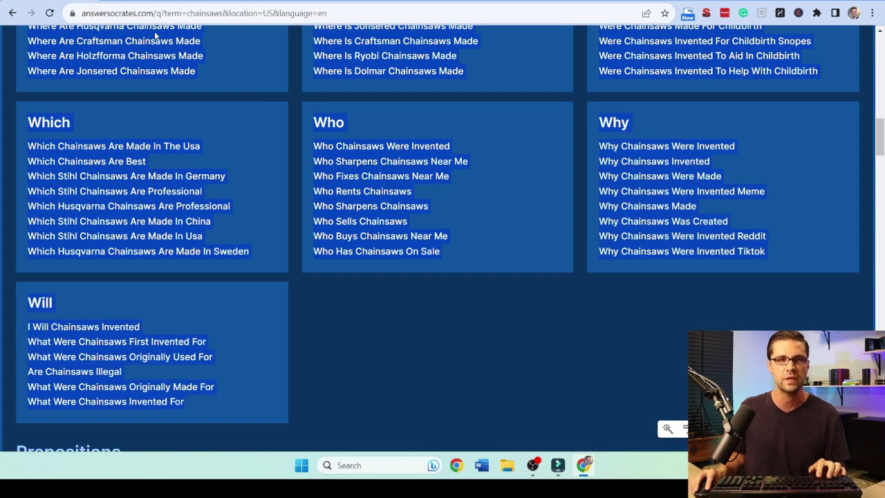
Step: Send ChatGPT the copied questions with "giuve me tier 1 artticles from these and tier two articles - tier 2 articles have of lesser importance"
{"action": "key", "text": "ctrl+Tab"}
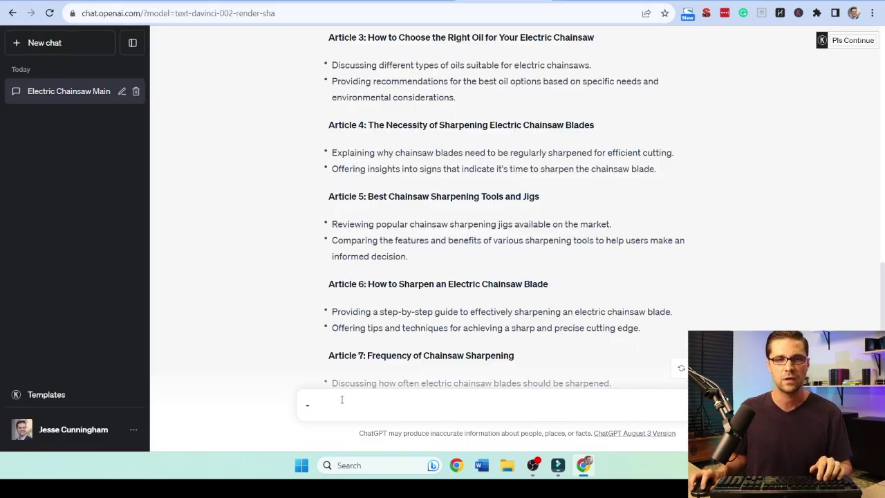
{"action": "type", "text": "giuve me"}
{"action": "type", "text": " tier 1 artticles "}
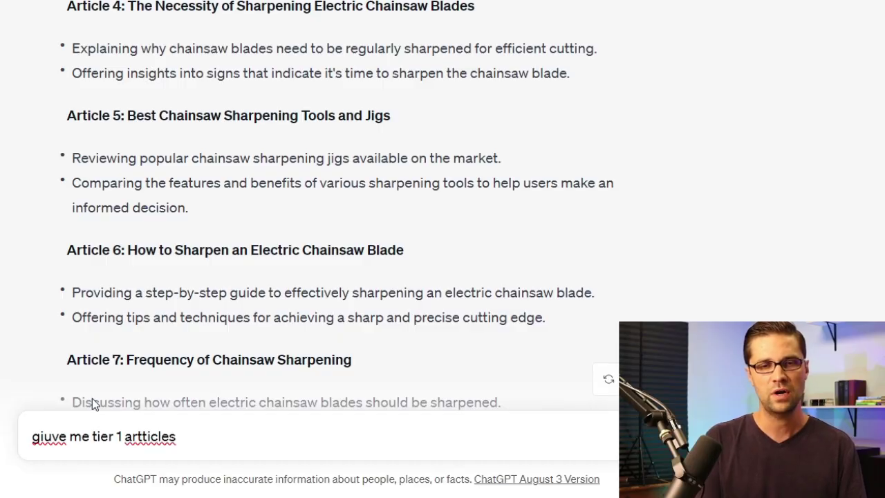
{"action": "type", "text": "from these and tier two articles - tier 2 articles have of"}
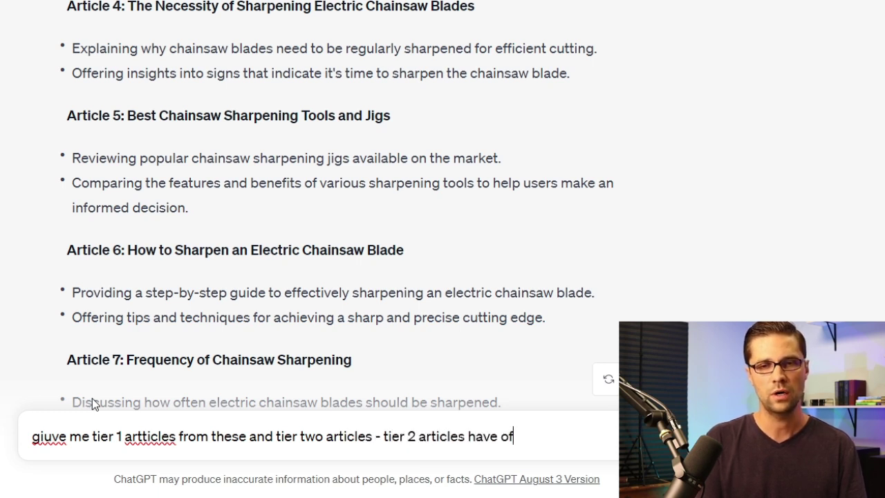
{"action": "type", "text": "rtance"}
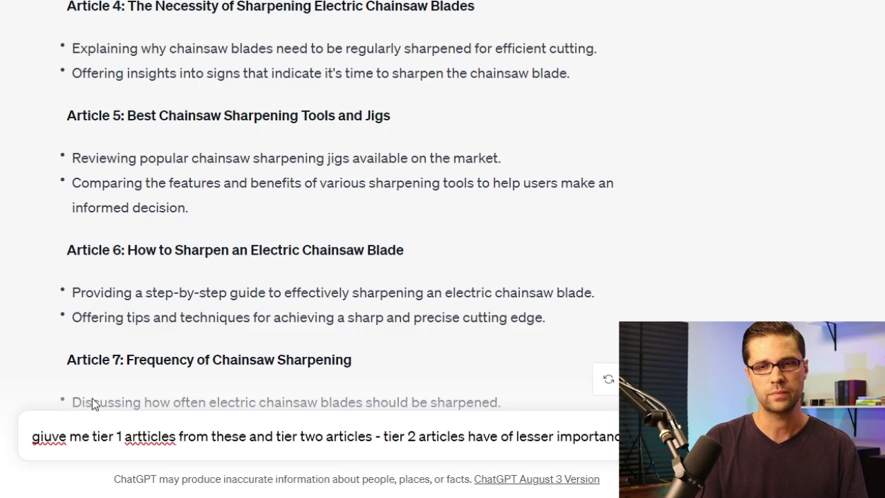
{"action": "key", "text": "Return"}
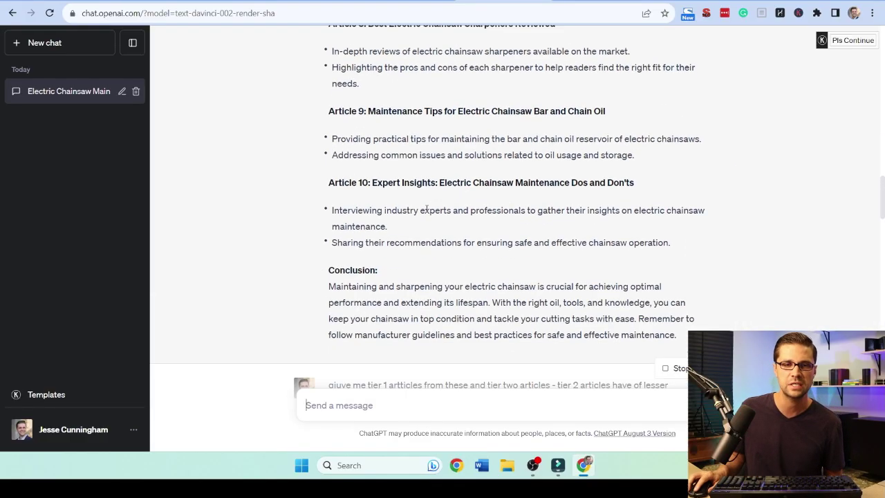
Step: Read through the tier 1 and tier 2 article suggestions in ChatGPT's response
{"action": "scroll", "coordinate": [425, 207], "scroll_direction": "up", "scroll_amount": 15}
{"action": "scroll", "coordinate": [426, 215], "scroll_direction": "down", "scroll_amount": 8}
{"action": "scroll", "coordinate": [426, 216], "scroll_direction": "down", "scroll_amount": 3}
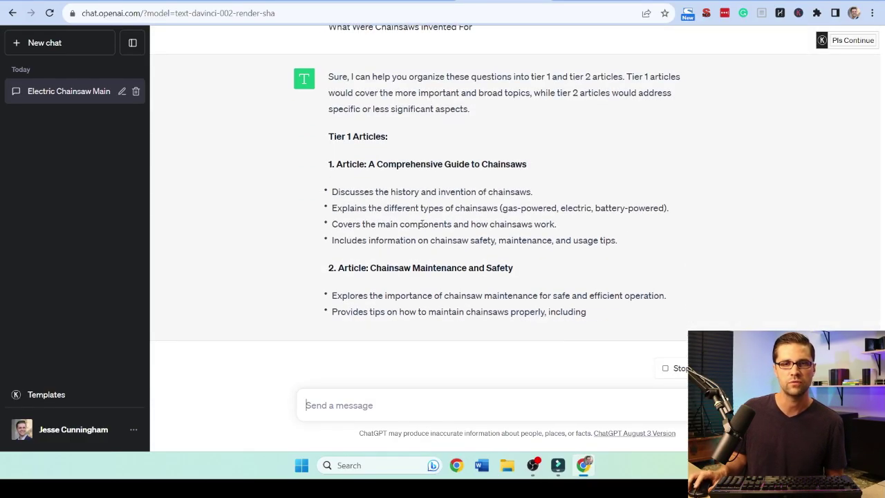
{"action": "scroll", "coordinate": [380, 233], "scroll_direction": "up", "scroll_amount": 3}
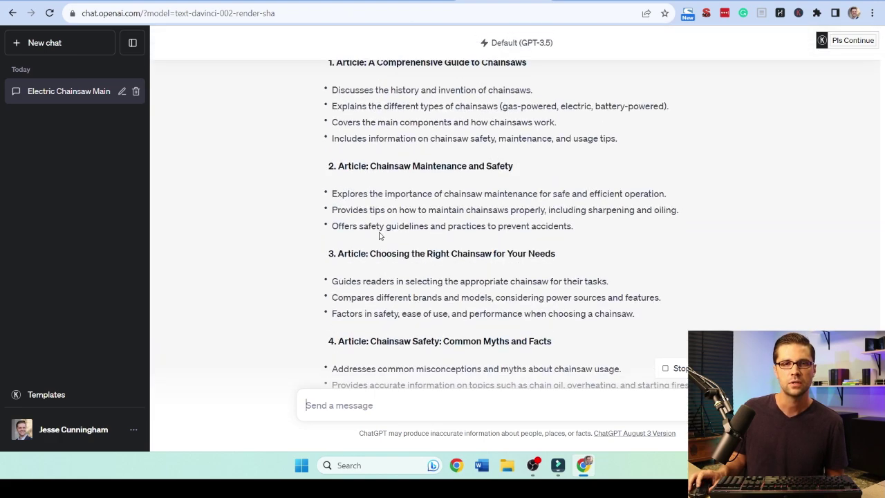
{"action": "scroll", "coordinate": [358, 262], "scroll_direction": "down", "scroll_amount": 6}
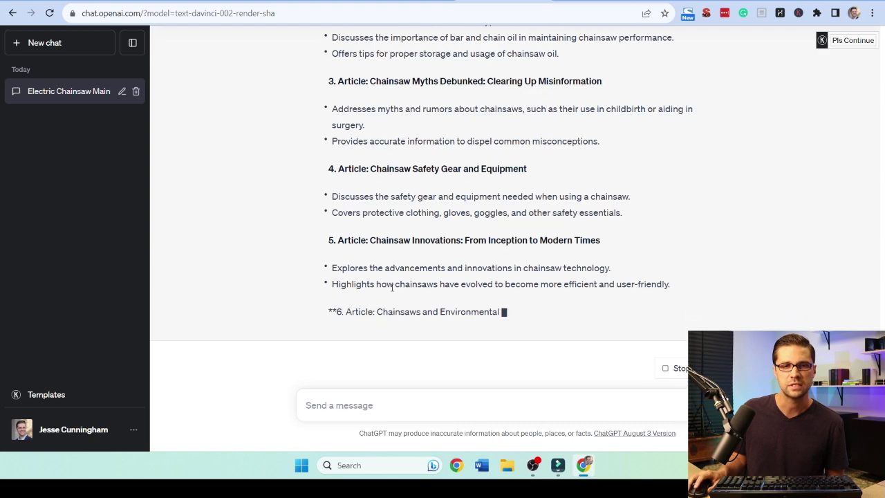
{"action": "scroll", "coordinate": [392, 293], "scroll_direction": "up", "scroll_amount": 8}
{"action": "scroll", "coordinate": [392, 293], "scroll_direction": "up", "scroll_amount": 6}
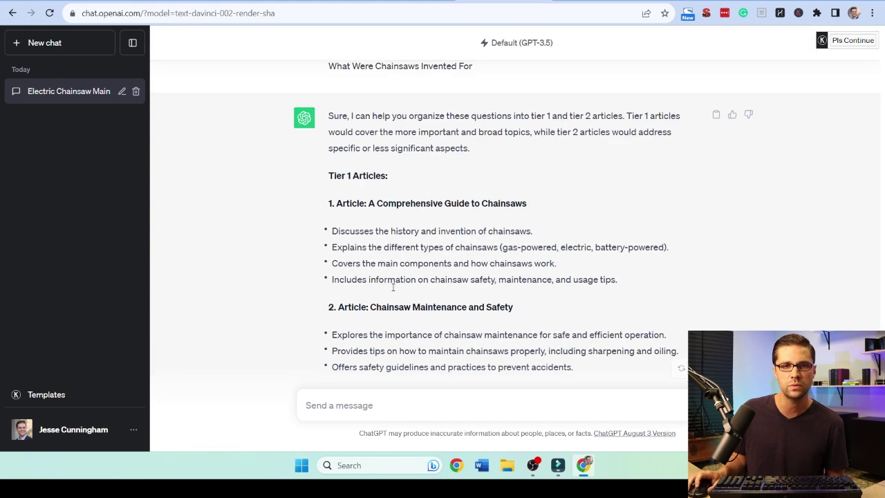
Step: Send ChatGPT the follow-up prompt "give me tier two articles"
{"action": "scroll", "coordinate": [391, 289], "scroll_direction": "down", "scroll_amount": 10}
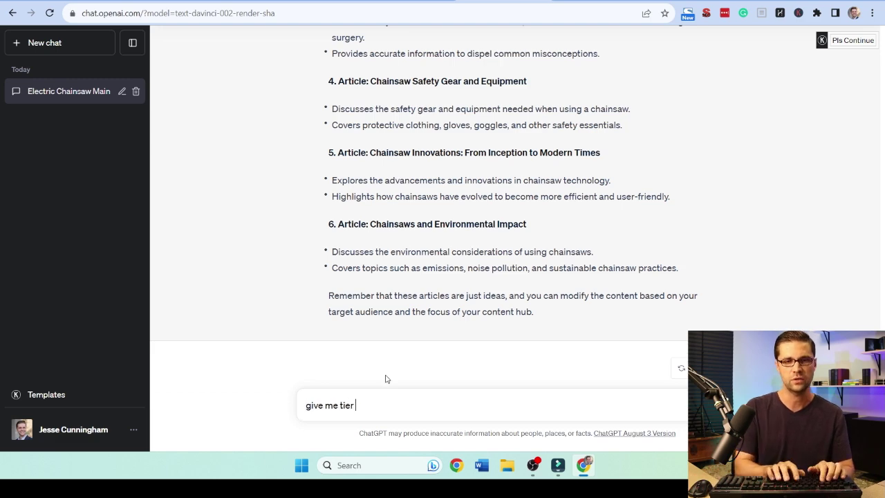
{"action": "type", "text": "les"}
{"action": "key", "text": "Return"}
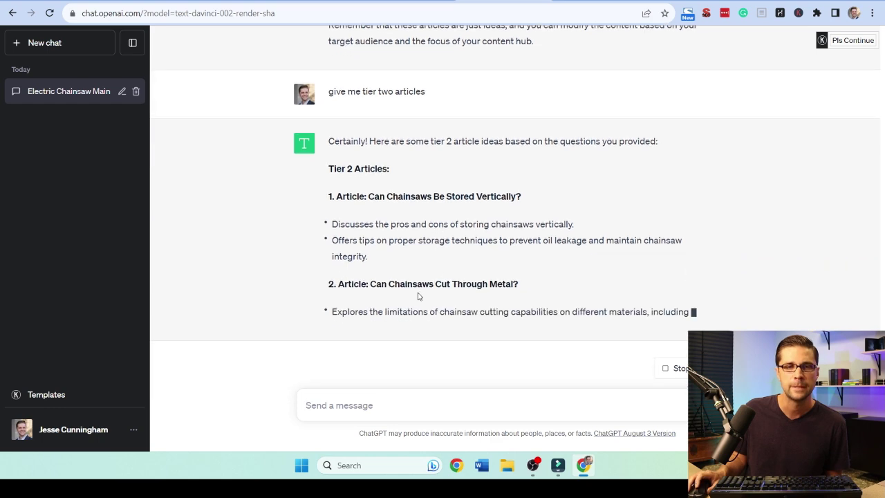
{"action": "scroll", "coordinate": [405, 235], "scroll_direction": "up", "scroll_amount": 1}
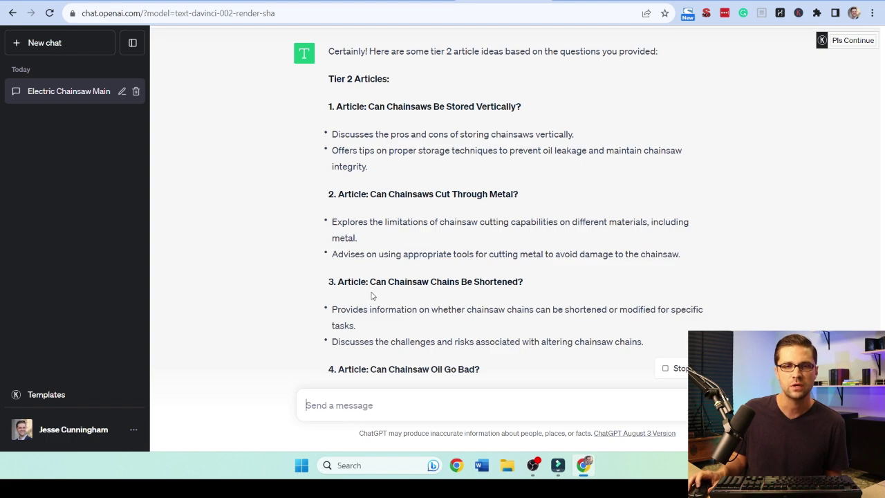
Step: Copy the tier 1 title "A Comprehensive Guide to Chainsaws" from ChatGPT into cell A2 of the Google Sheets content plan
{"action": "scroll", "coordinate": [375, 292], "scroll_direction": "up", "scroll_amount": 15}
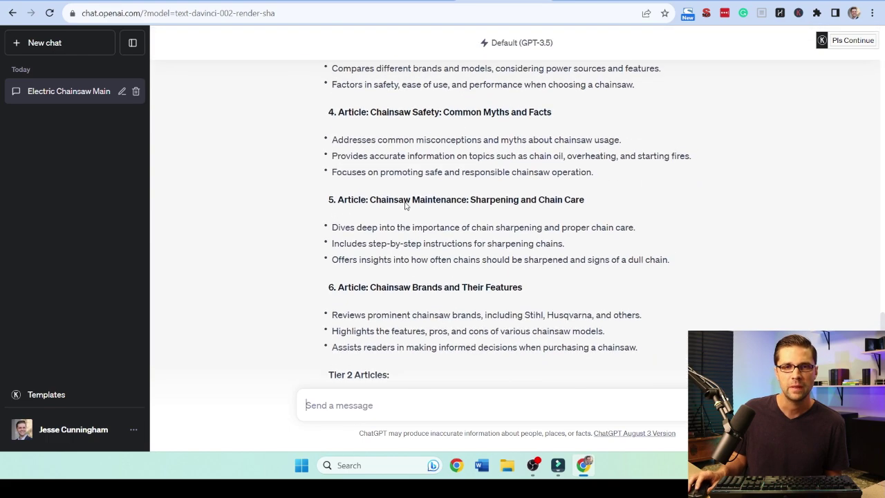
{"action": "scroll", "coordinate": [406, 205], "scroll_direction": "up", "scroll_amount": 6}
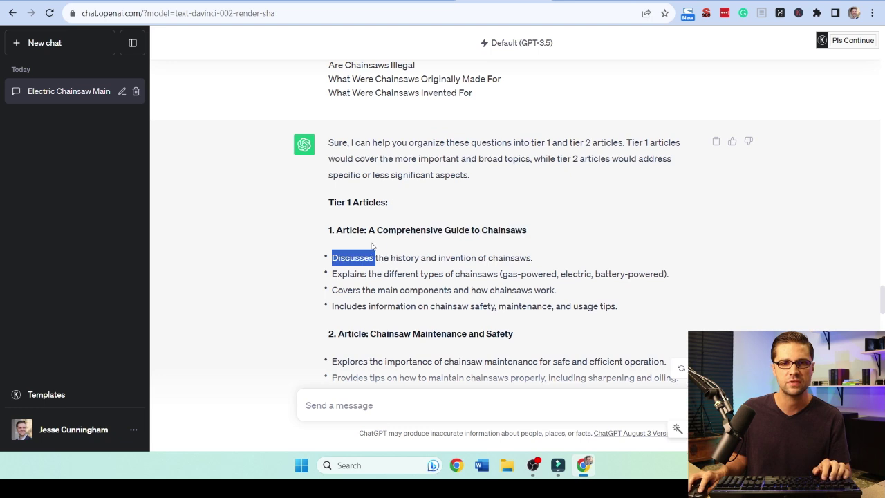
{"action": "left_click_drag", "start_coordinate": [371, 246], "coordinate": [336, 224]}
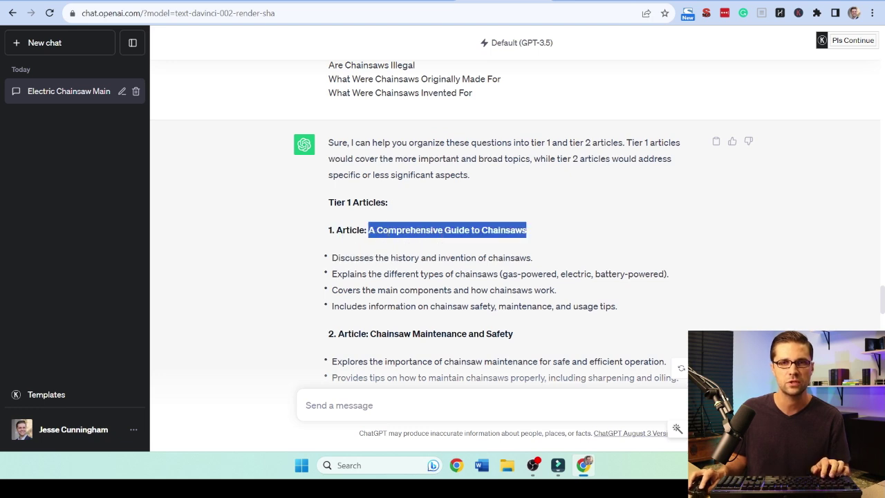
{"action": "key", "text": "ctrl+Tab"}
{"action": "left_click", "coordinate": [145, 159]}
{"action": "type", "text": "A Comprehensive Guide to Chainsaws"}
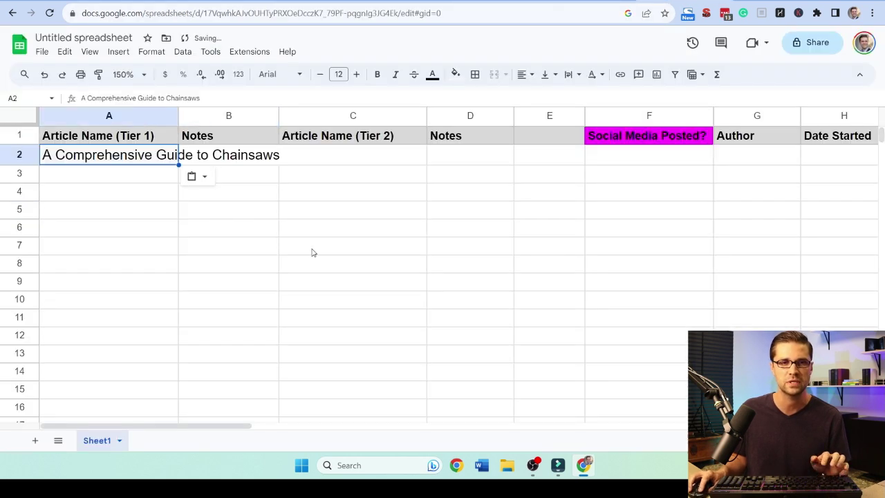
{"action": "left_click", "coordinate": [235, 228]}
Step: Copy ChatGPT's second tier 1 title, "Chainsaw Maintenance and Safety", into cell A3 of the Google Sheets content plan
{"action": "key", "text": "ctrl+Tab"}
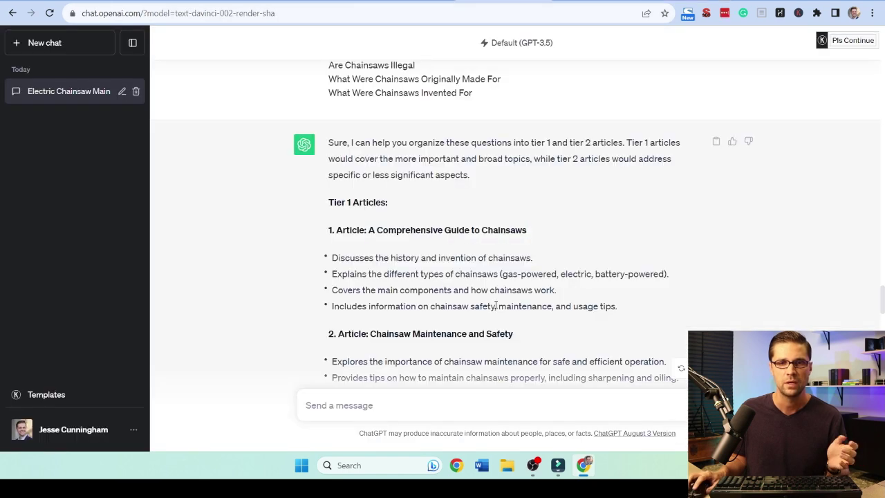
{"action": "key", "text": "ctrl+Tab"}
{"action": "left_click", "coordinate": [111, 177]}
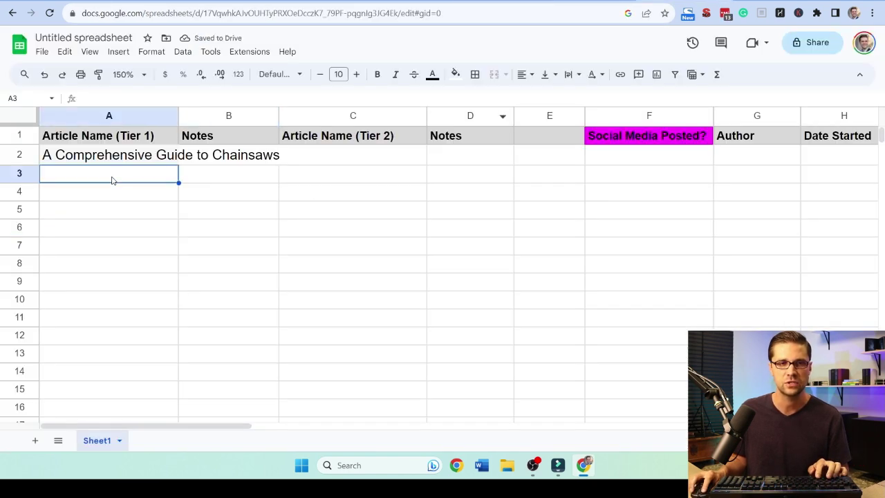
{"action": "type", "text": "Chainsaw Maintenance and Safety"}
Step: Copy ChatGPT's first tier 2 title, "Can Chainsaws Be Stored Vertically?", into cell C3 under Article Name (Tier 2) in Google Sheets
{"action": "key", "text": "ctrl+Tab"}
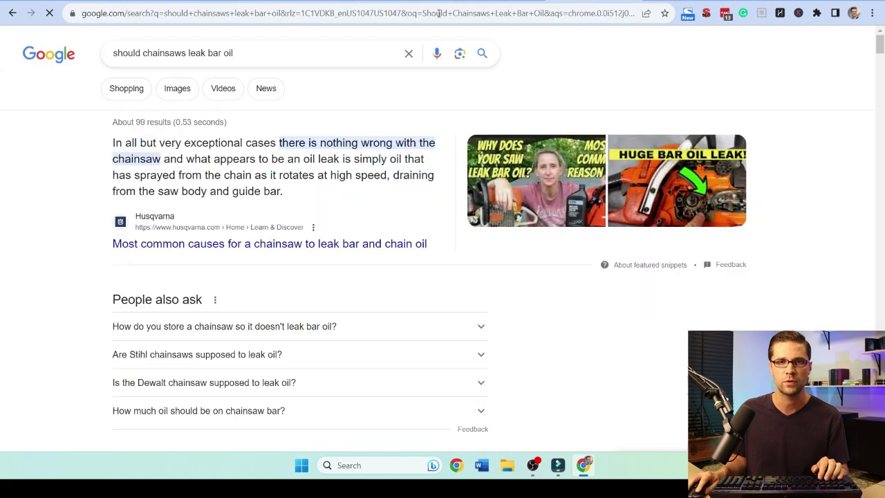
{"action": "key", "text": "ctrl+Tab"}
{"action": "scroll", "coordinate": [253, 307], "scroll_direction": "down", "scroll_amount": 20}
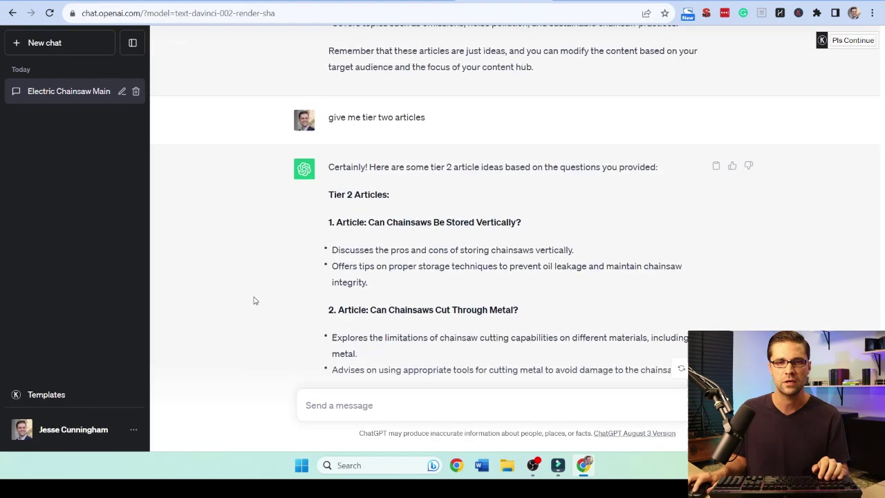
{"action": "scroll", "coordinate": [270, 304], "scroll_direction": "up", "scroll_amount": 5}
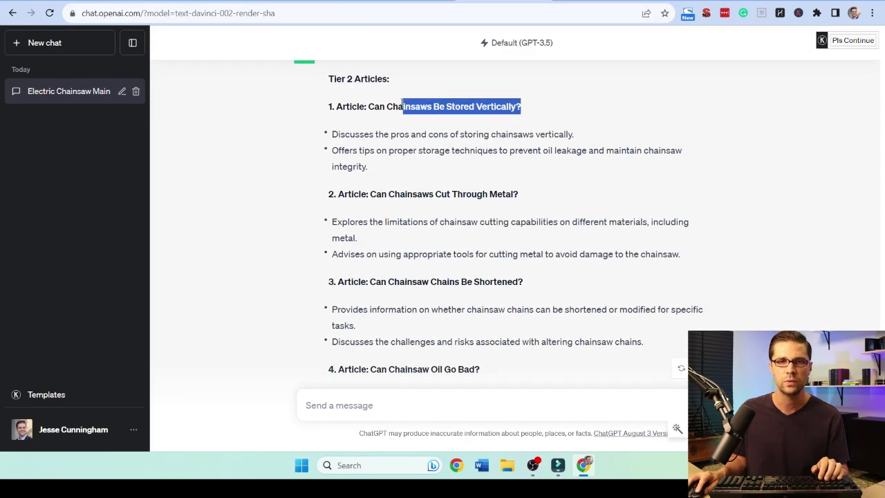
{"action": "key", "text": "ctrl+Tab"}
{"action": "left_click", "coordinate": [228, 184]}
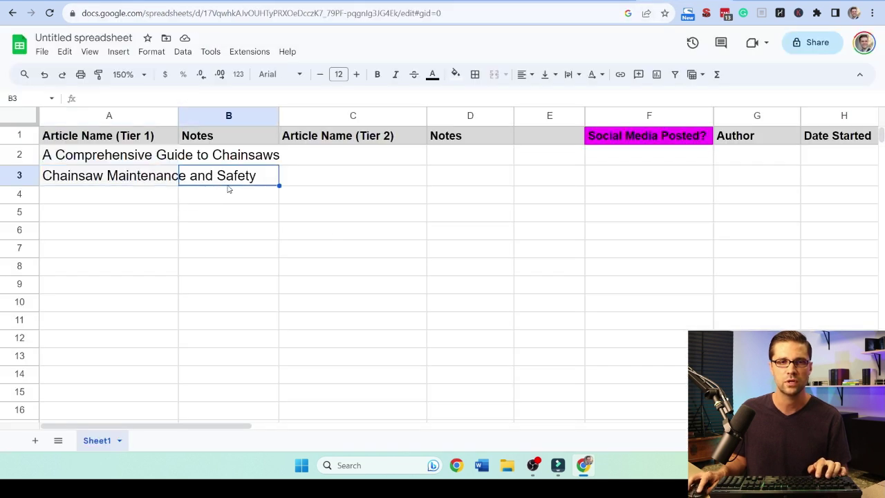
{"action": "left_click", "coordinate": [338, 179]}
Step: Clear the tier 1 title in cell A3 and widen the Article Name (Tier 1) column
{"action": "left_click", "coordinate": [93, 181]}
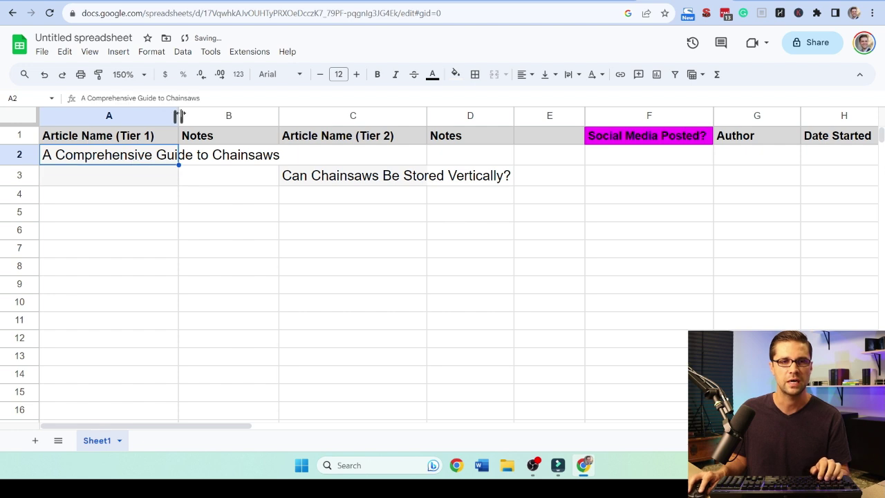
{"action": "left_click_drag", "start_coordinate": [248, 117], "coordinate": [247, 117]}
Step: Copy the tier 2 title "Can Chainsaw Chains Be Shortened?" from ChatGPT into cell C4 of the Google Sheets content plan
{"action": "key", "text": "alt+Tab"}
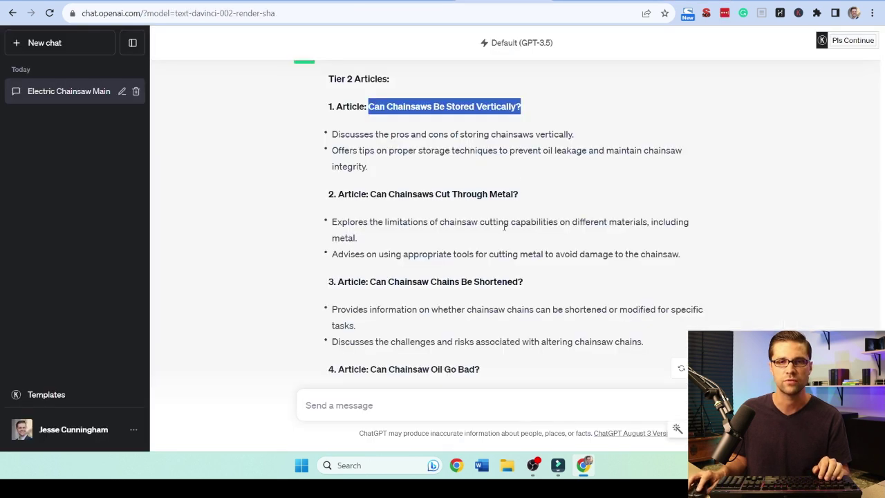
{"action": "left_click_drag", "start_coordinate": [524, 281], "coordinate": [369, 282]}
{"action": "key", "text": "ctrl+c"}
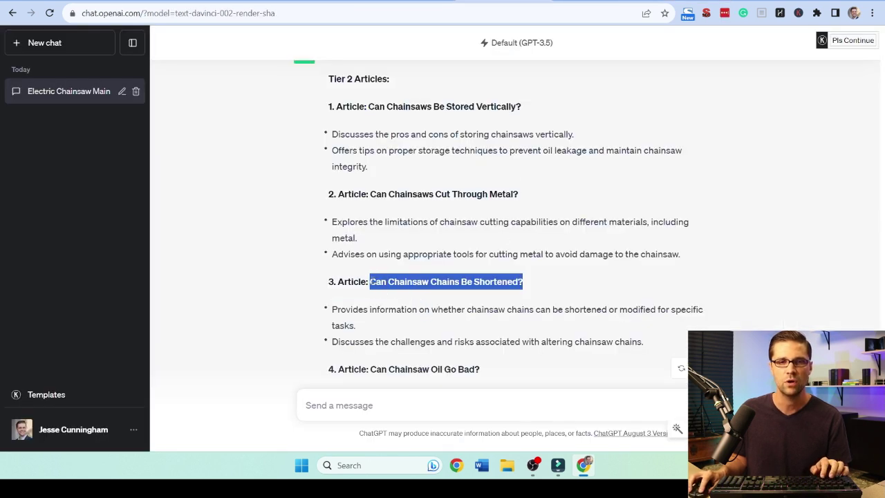
{"action": "key", "text": "alt+Tab"}
{"action": "left_click", "coordinate": [390, 198]}
{"action": "key", "text": "ctrl+shift+v"}
{"action": "left_click", "coordinate": [332, 233]}
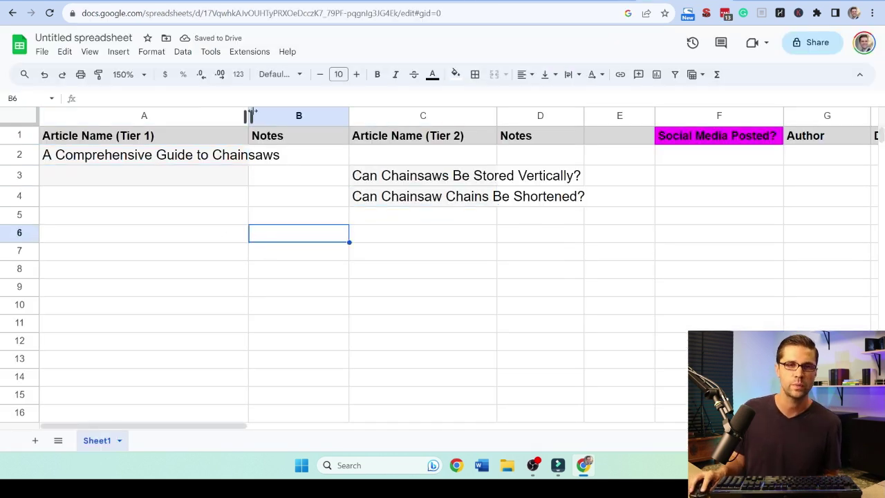
Step: Widen the Article Name (Tier 1) column further and review the tier 1 guide alongside its two tier 2 articles
{"action": "left_click", "coordinate": [287, 268]}
{"action": "left_click", "coordinate": [152, 158]}
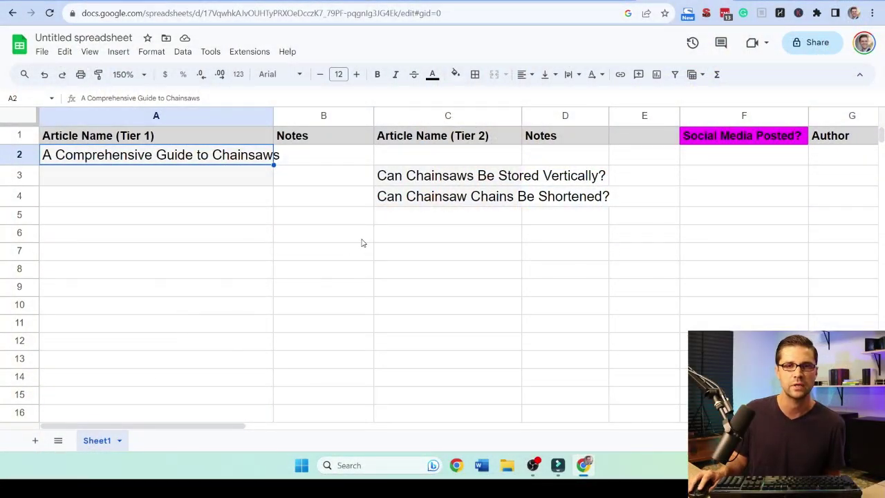
{"action": "left_click", "coordinate": [415, 196]}
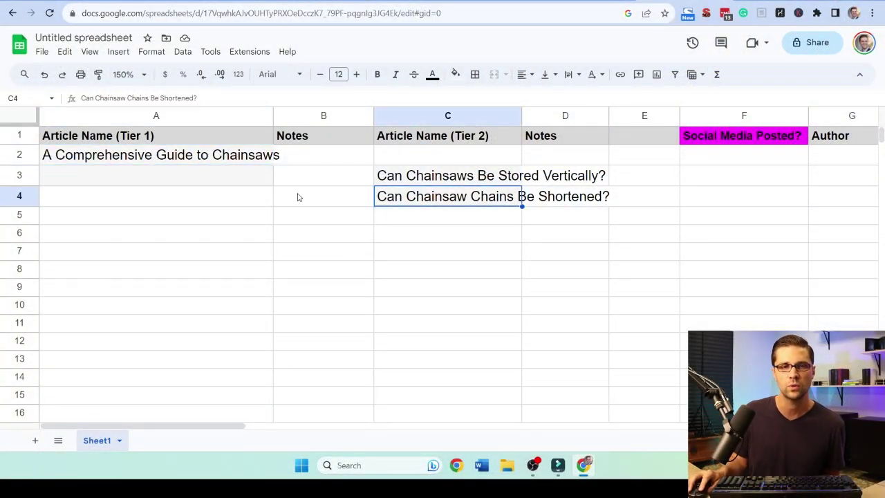
{"action": "left_click", "coordinate": [204, 161]}
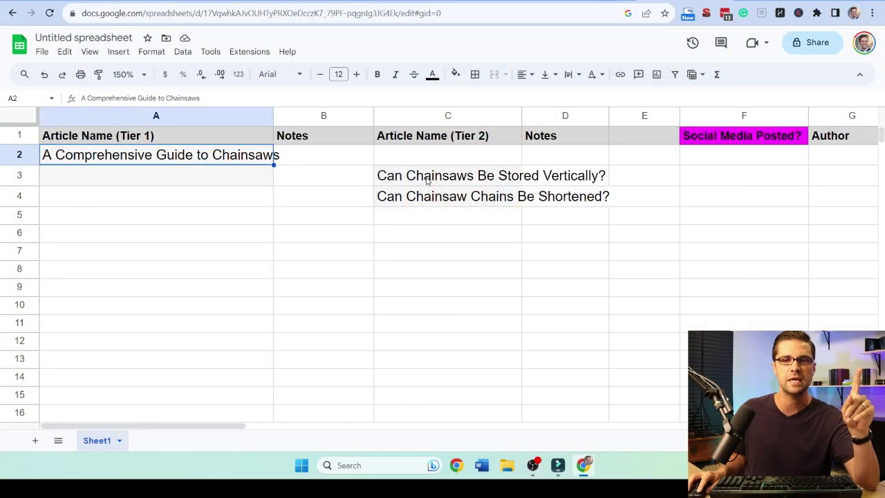
{"action": "left_click", "coordinate": [428, 179]}
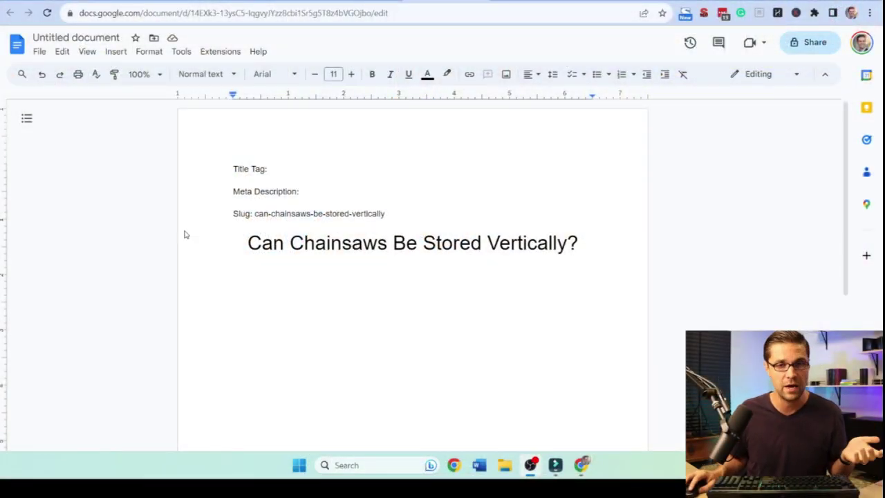
Step: Copy the title from the Google Docs article draft and search Google for "Can Chainsaws Be Stored Vertically?"
{"action": "double_click", "coordinate": [507, 257]}
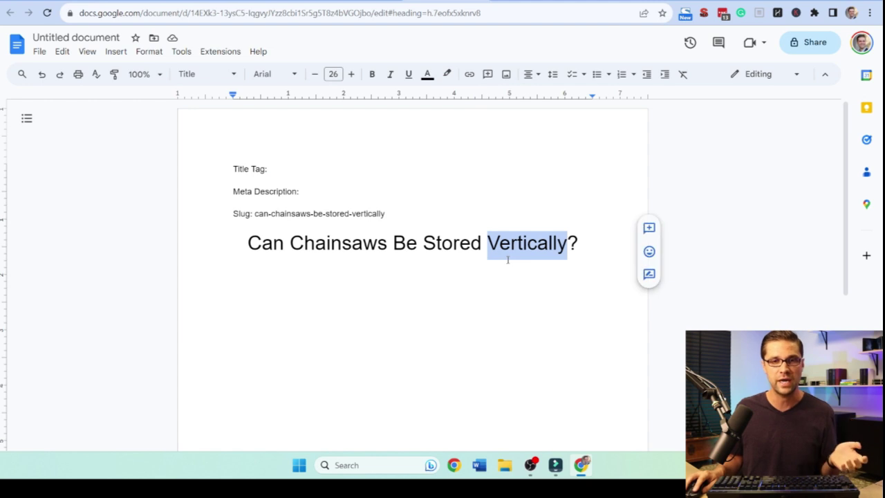
{"action": "left_click", "coordinate": [507, 258]}
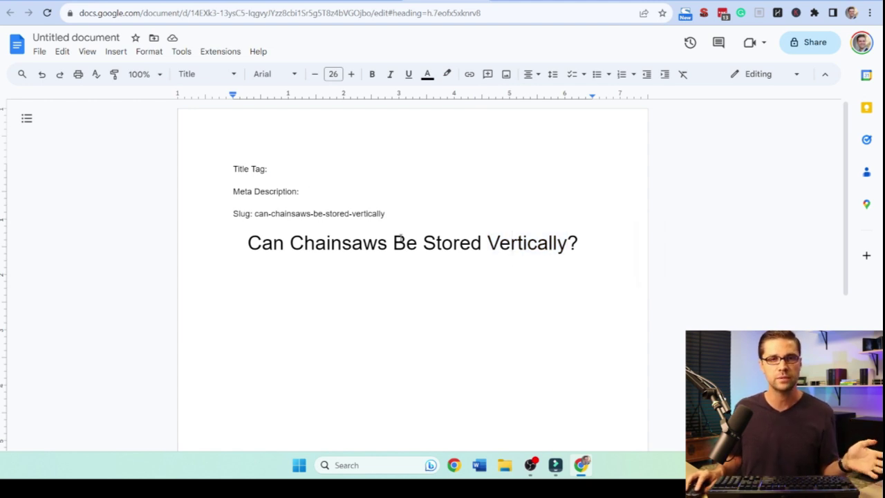
{"action": "triple_click", "coordinate": [533, 252]}
{"action": "key", "text": "ctrl+c"}
{"action": "key", "text": "alt+Tab"}
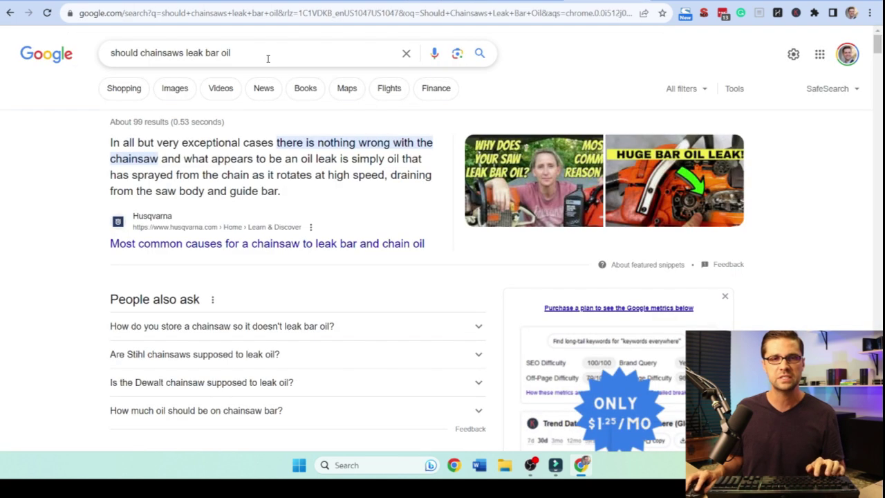
{"action": "triple_click", "coordinate": [237, 54]}
{"action": "key", "text": "ctrl+v"}
{"action": "key", "text": "Return"}
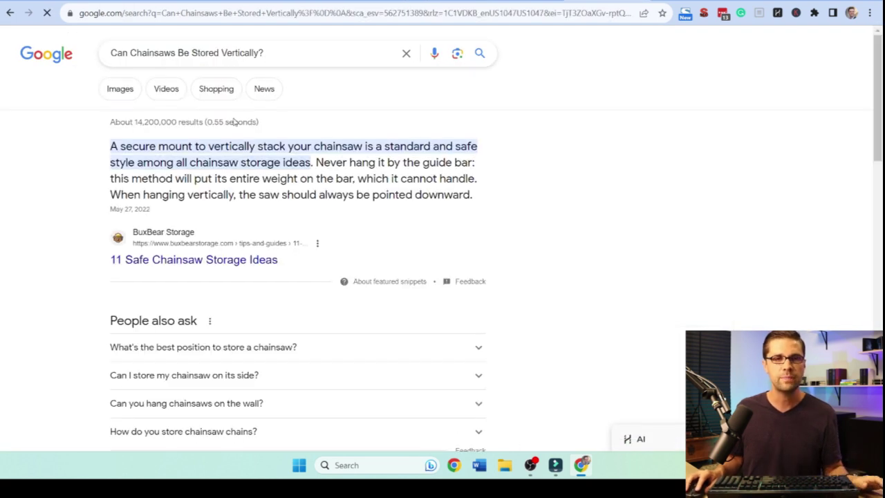
Step: Open the BuxBear Storage and Burly Beaver search results in separate tabs and switch to the BuxBear Storage article
{"action": "scroll", "coordinate": [101, 224], "scroll_direction": "down", "scroll_amount": 3}
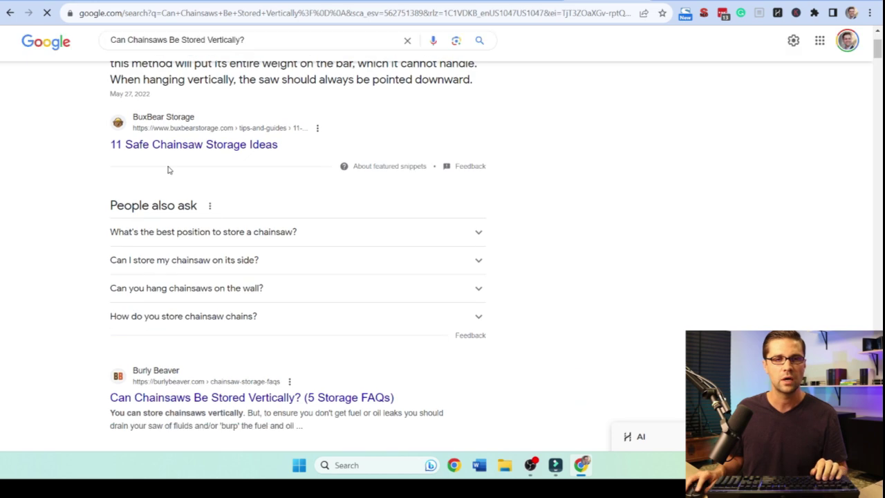
{"action": "scroll", "coordinate": [65, 320], "scroll_direction": "down", "scroll_amount": 3}
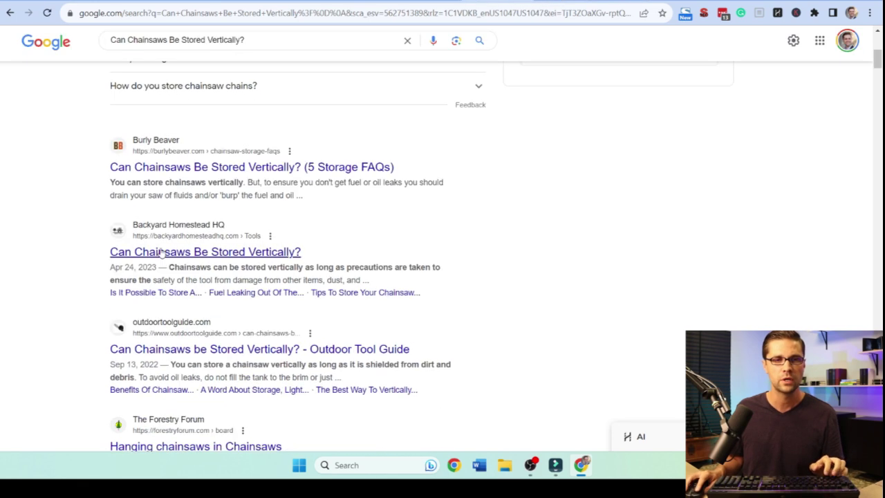
{"action": "key", "text": "alt+Left"}
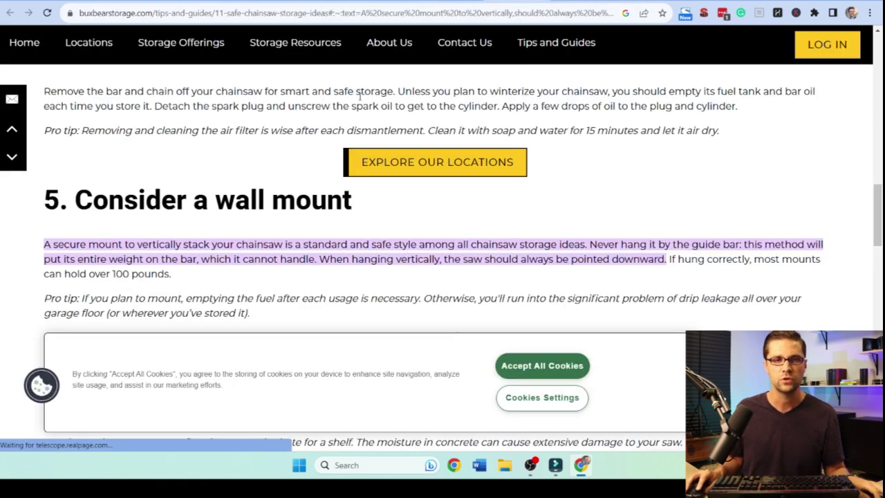
Step: Copy the BuxBear article's H1 and H2 headings, through "11. Consider a “saw tree”", and paste them below the title in the Google Docs draft
{"action": "left_click", "coordinate": [704, 14]}
{"action": "left_click", "coordinate": [438, 46]}
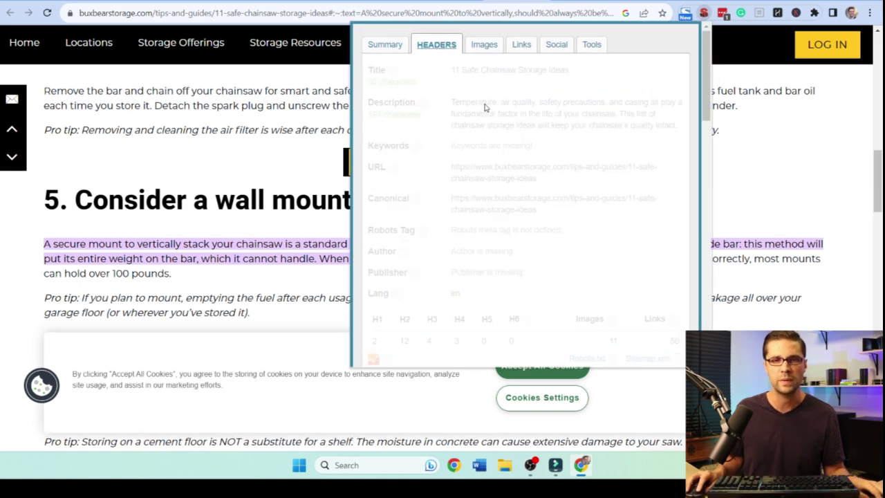
{"action": "left_click_drag", "start_coordinate": [376, 111], "coordinate": [555, 269]}
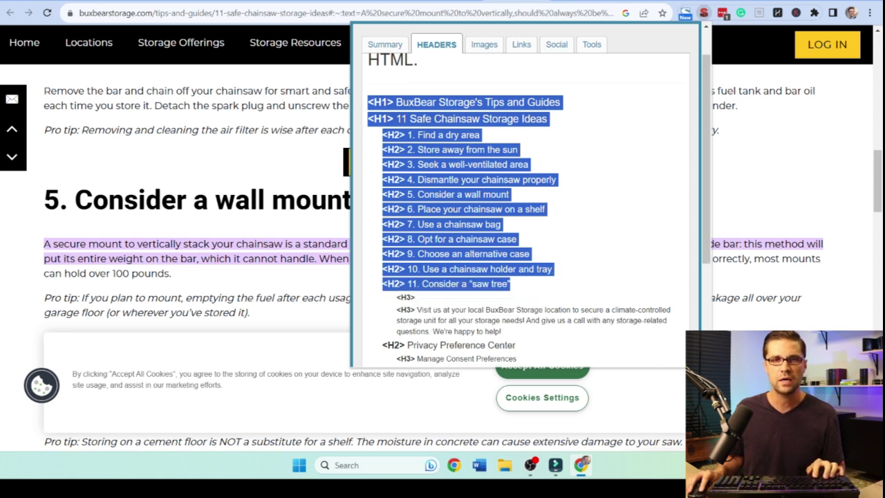
{"action": "key", "text": "ctrl+Tab"}
{"action": "left_click", "coordinate": [564, 257]}
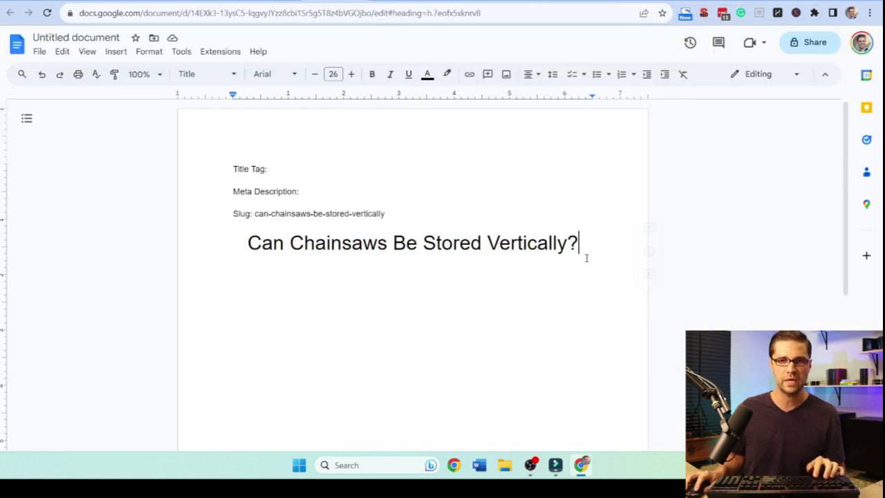
{"action": "key", "text": "ctrl+v"}
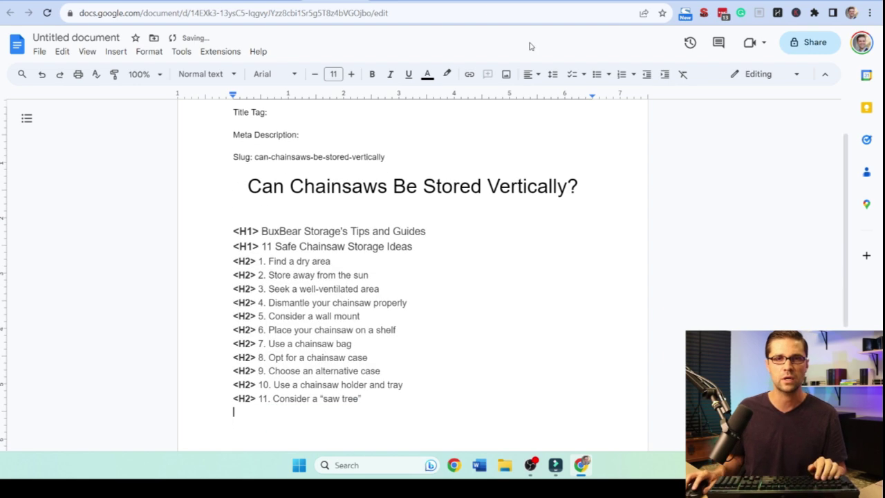
Step: Copy the Burly Beaver article's headings, from the H1 through "Recent Posts", and paste them below the BuxBear headings in the Google Docs draft
{"action": "key", "text": "ctrl+Tab"}
{"action": "key", "text": "ctrl+Tab"}
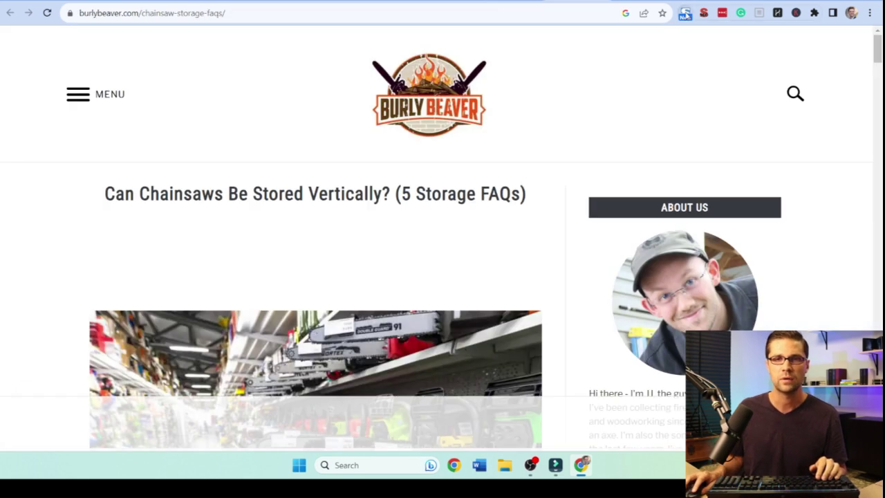
{"action": "left_click", "coordinate": [704, 13]}
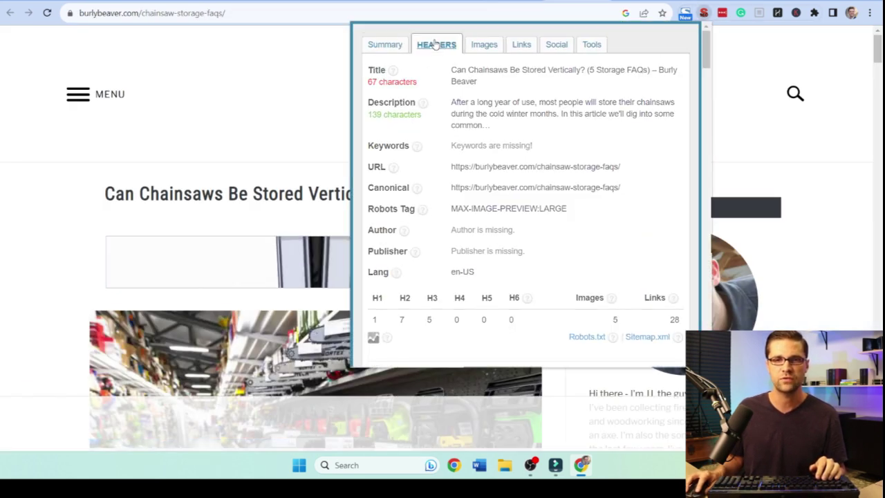
{"action": "left_click", "coordinate": [436, 44]}
{"action": "left_click_drag", "start_coordinate": [368, 105], "coordinate": [507, 257]}
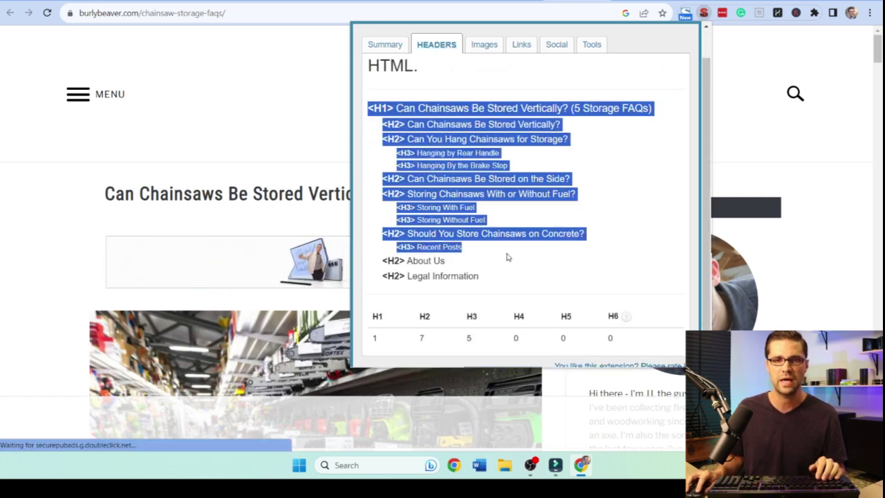
{"action": "key", "text": "ctrl+c"}
{"action": "key", "text": "alt+Tab"}
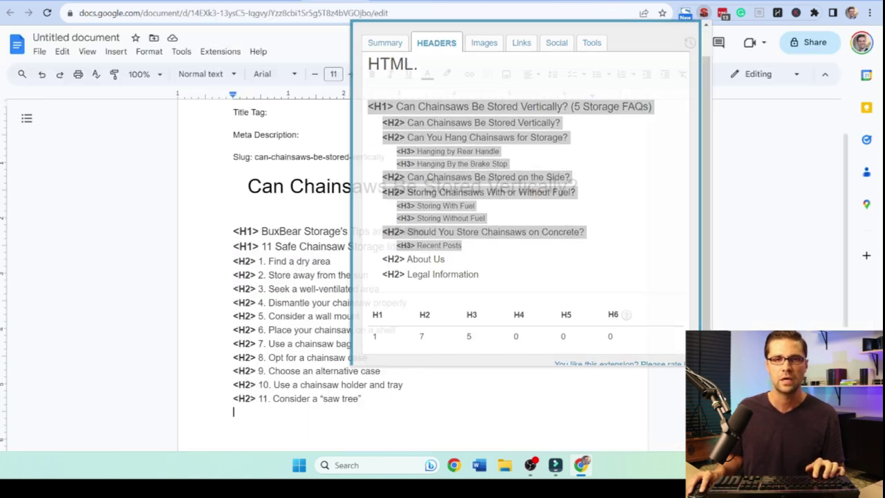
{"action": "key", "text": "ctrl+v"}
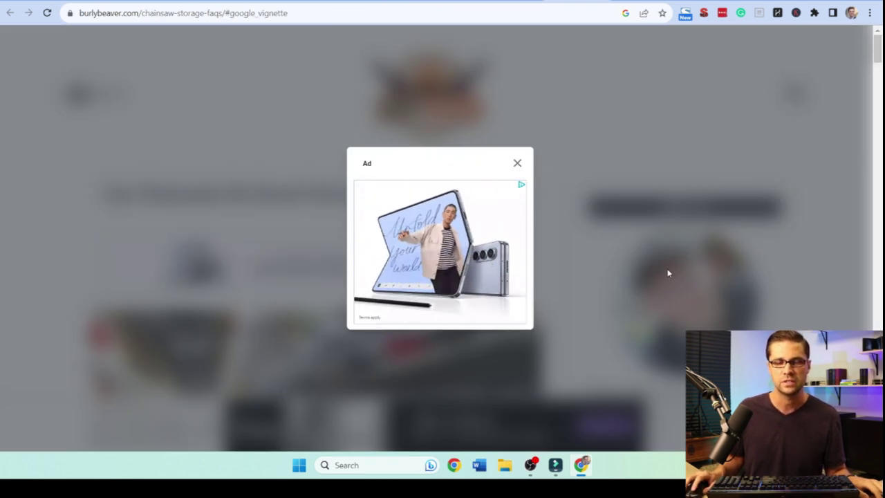
Step: Copy the Backyard Homestead HQ article's headings, from the H1 through "We believe in transparency.", and paste them below the Burly Beaver headings in the draft
{"action": "left_click", "coordinate": [668, 273]}
{"action": "scroll", "coordinate": [593, 221], "scroll_direction": "down", "scroll_amount": 5}
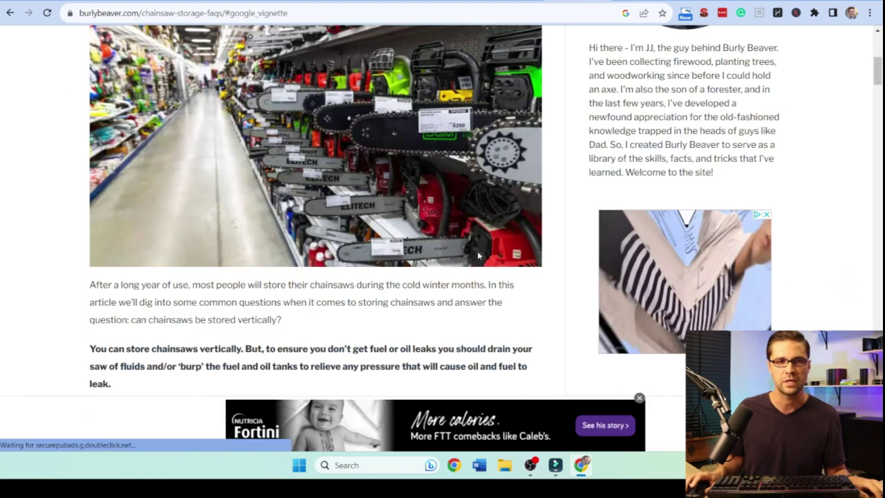
{"action": "scroll", "coordinate": [477, 256], "scroll_direction": "up", "scroll_amount": 6}
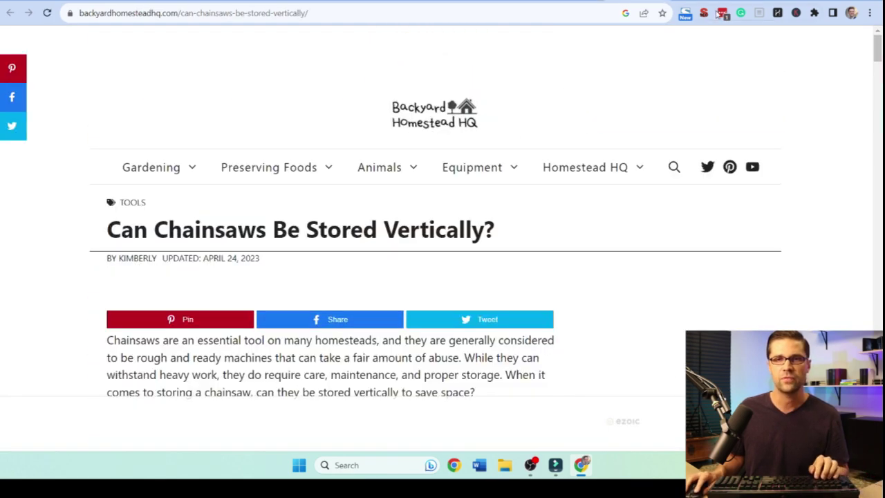
{"action": "left_click", "coordinate": [704, 12]}
{"action": "left_click", "coordinate": [436, 44]}
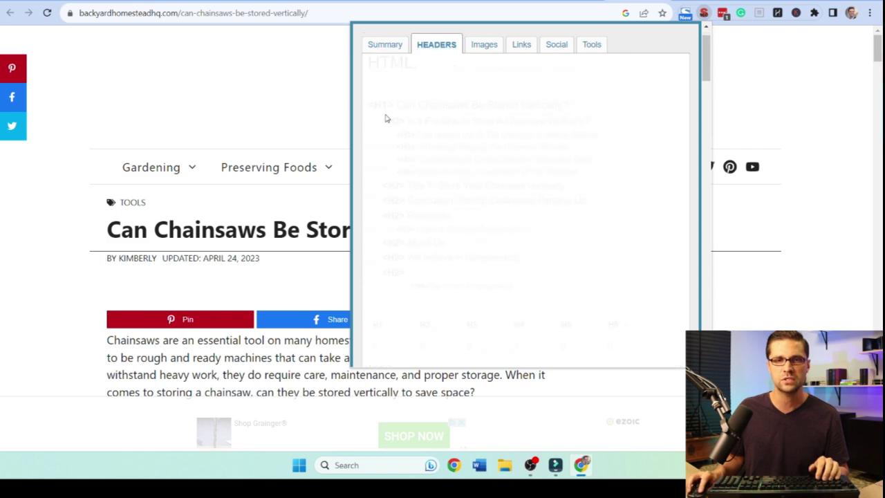
{"action": "left_click_drag", "start_coordinate": [367, 105], "coordinate": [563, 256]}
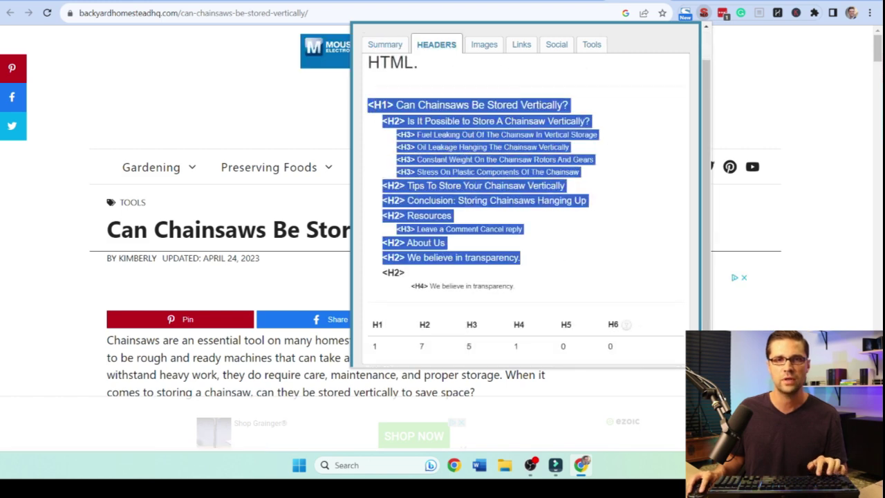
{"action": "key", "text": "ctrl+c"}
{"action": "key", "text": "alt+Tab"}
{"action": "key", "text": "ctrl+v"}
Step: Select all the competitors' headings in the draft, from "BuxBear Storage's Tips and Guides" through "We believe in transparency."
{"action": "scroll", "coordinate": [400, 288], "scroll_direction": "up", "scroll_amount": 10}
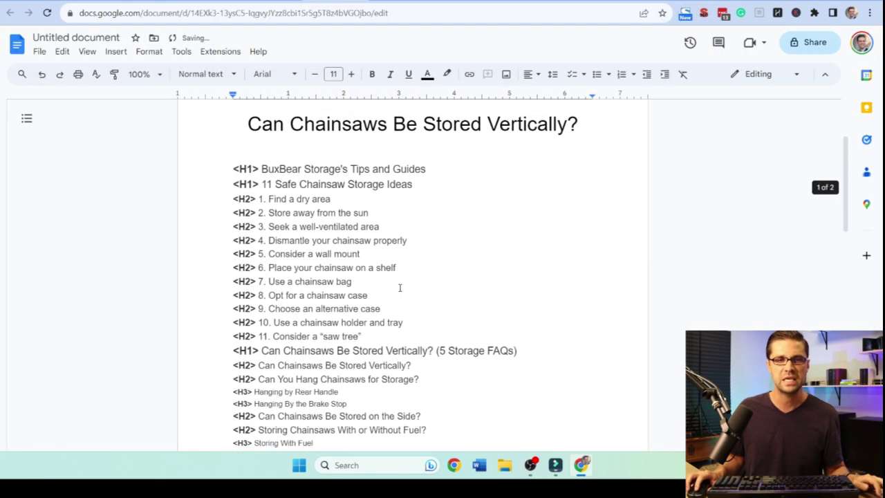
{"action": "scroll", "coordinate": [400, 288], "scroll_direction": "up", "scroll_amount": 3}
{"action": "triple_click", "coordinate": [390, 253]}
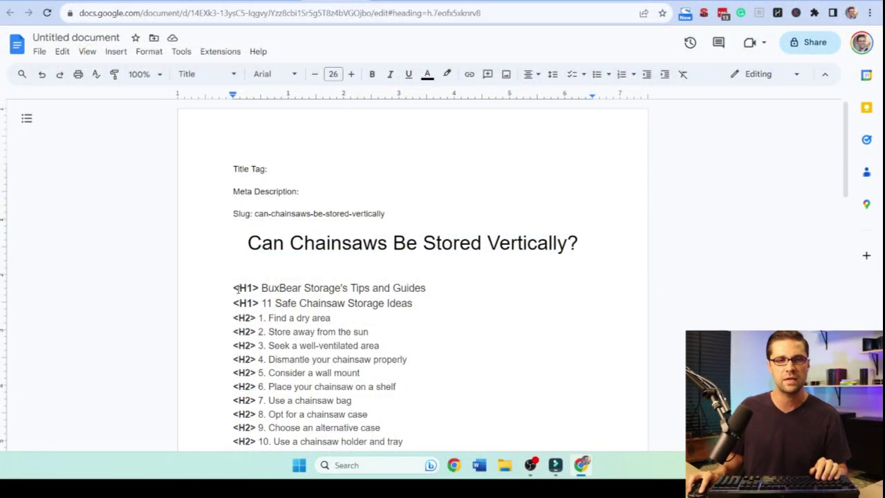
{"action": "left_click_drag", "start_coordinate": [236, 289], "coordinate": [419, 475]}
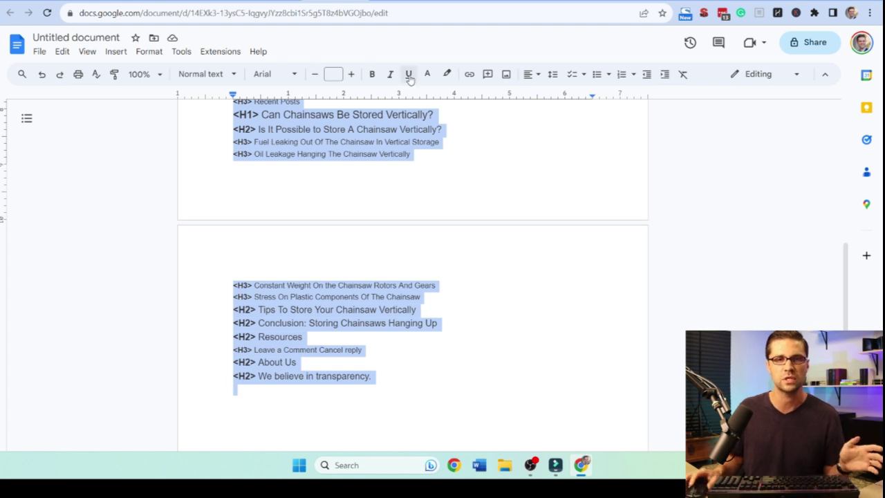
Step: Switch to ChatGPT and review the prompt's article topic and its instructions for rewriting the competitors' headers
{"action": "key", "text": "alt+Tab"}
{"action": "left_click_drag", "start_coordinate": [329, 81], "coordinate": [587, 82]}
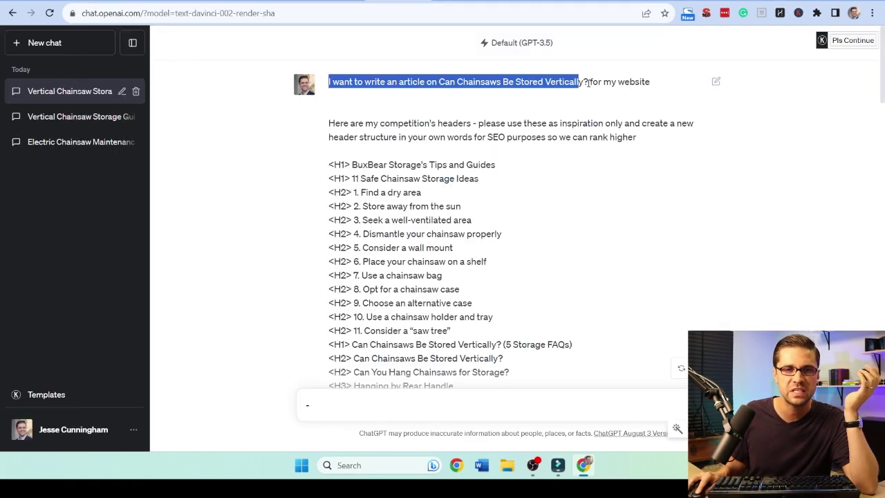
{"action": "left_click", "coordinate": [495, 87]}
{"action": "left_click_drag", "start_coordinate": [438, 83], "coordinate": [579, 82]}
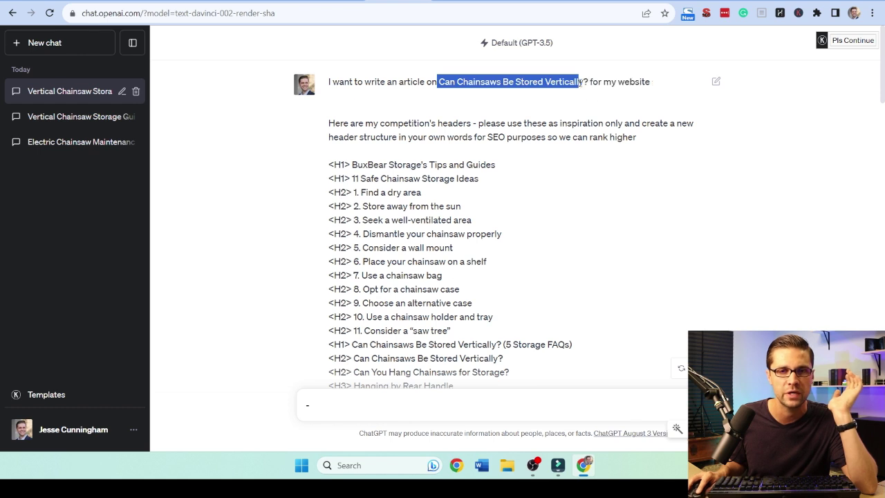
{"action": "left_click_drag", "start_coordinate": [334, 124], "coordinate": [507, 136]}
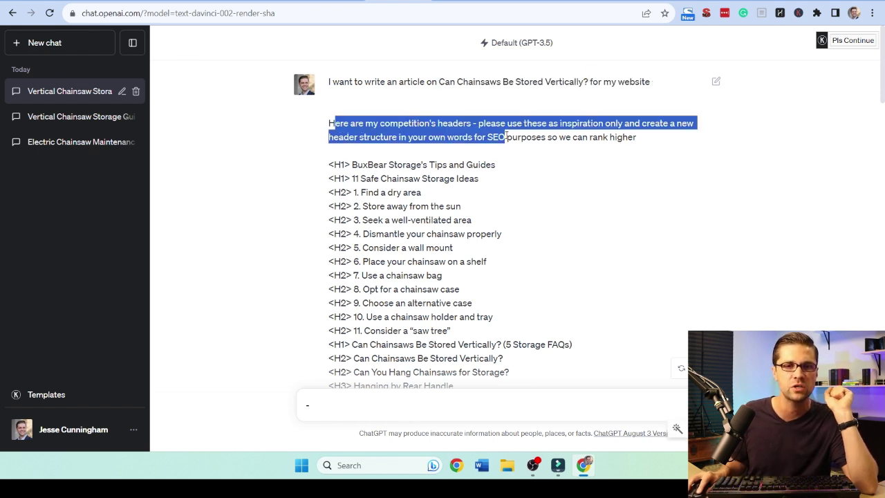
{"action": "left_click", "coordinate": [476, 125]}
{"action": "left_click", "coordinate": [611, 125]}
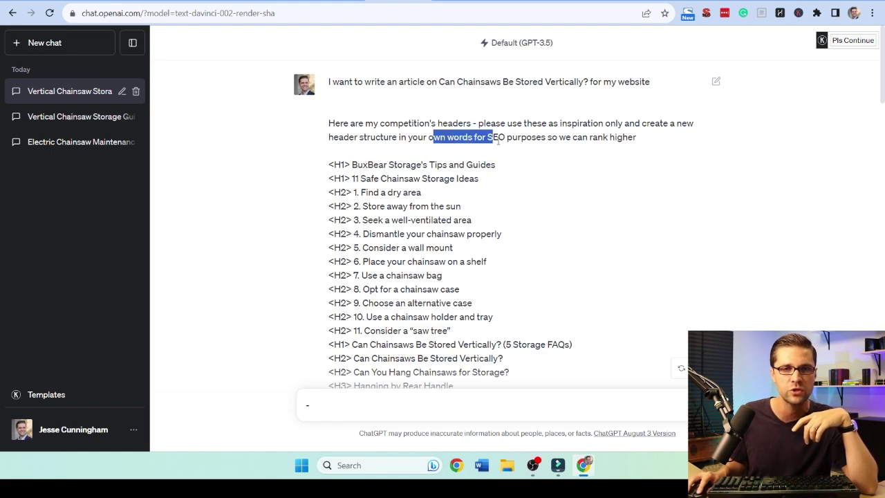
Step: Review the generated header structure, the follow-up markdown request and the resulting outline with talking points
{"action": "scroll", "coordinate": [573, 143], "scroll_direction": "down", "scroll_amount": 15}
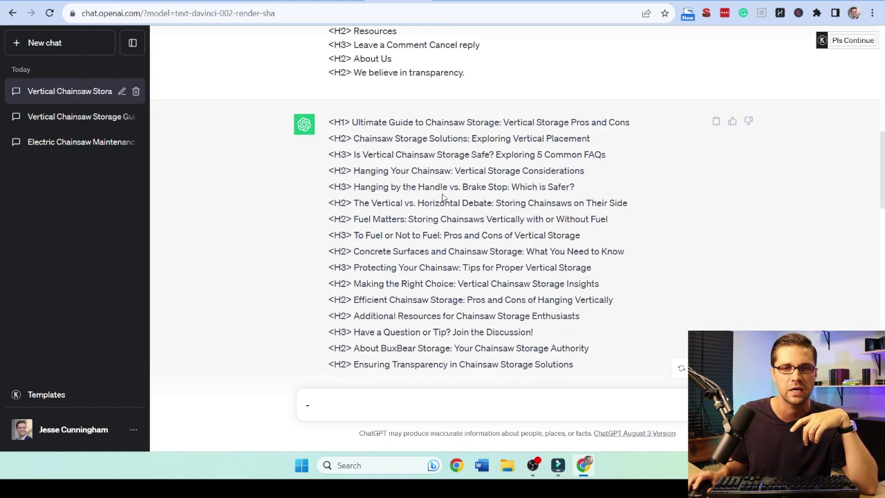
{"action": "scroll", "coordinate": [443, 220], "scroll_direction": "down", "scroll_amount": 3}
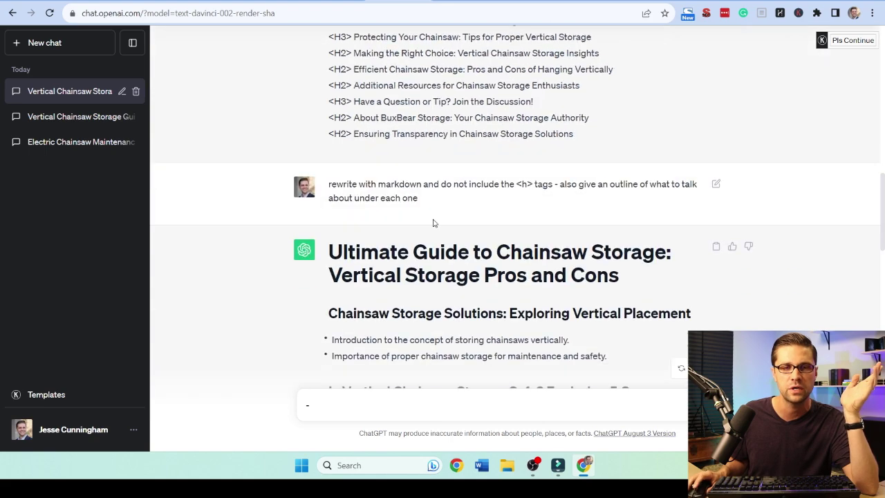
{"action": "scroll", "coordinate": [459, 208], "scroll_direction": "down", "scroll_amount": 12}
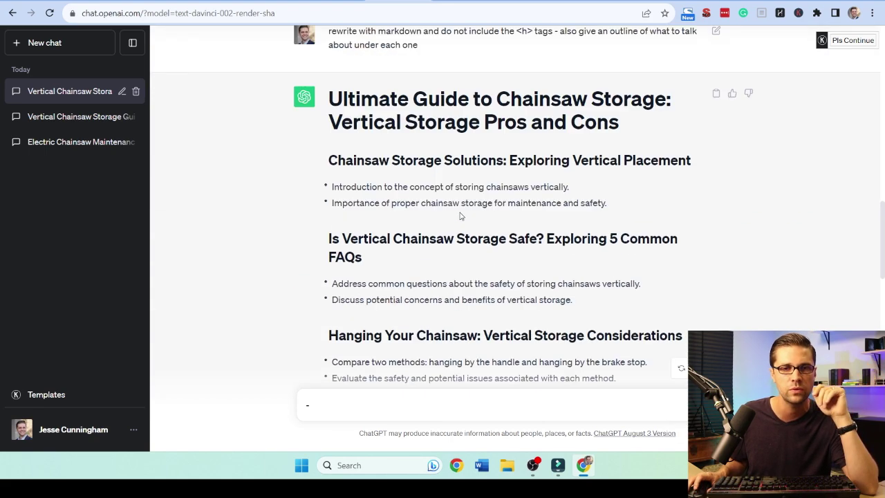
{"action": "scroll", "coordinate": [405, 265], "scroll_direction": "up", "scroll_amount": 10}
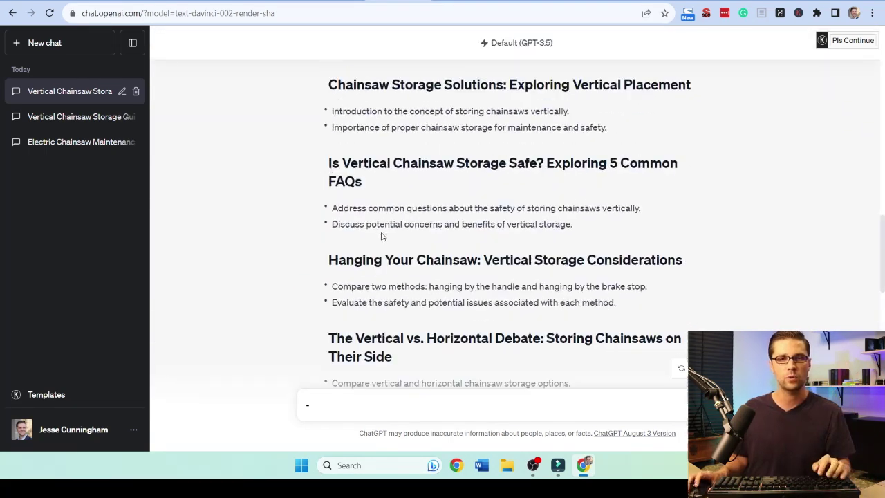
Step: Copy the outline into a new GPT-3.5 chat and send it with the request "can you make this more comphrensive:"
{"action": "left_click_drag", "start_coordinate": [335, 253], "coordinate": [668, 326]}
{"action": "left_click", "coordinate": [104, 44]}
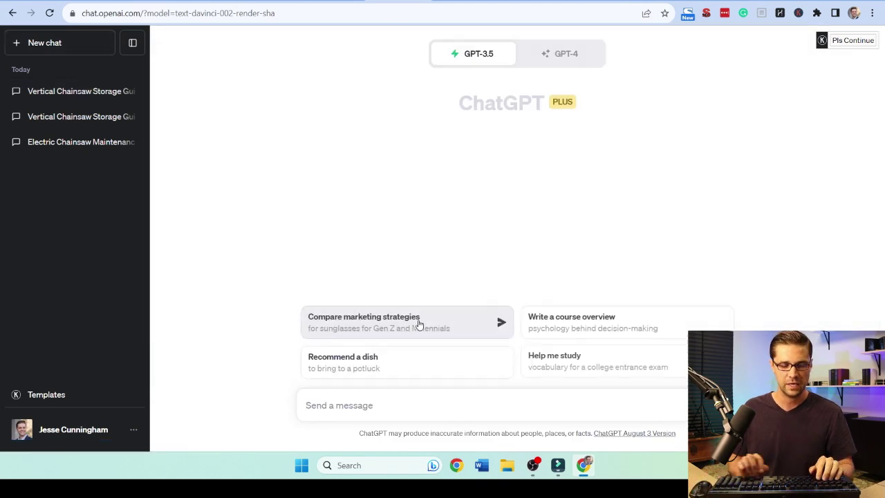
{"action": "type", "text": "can you make this more comphrensive:"}
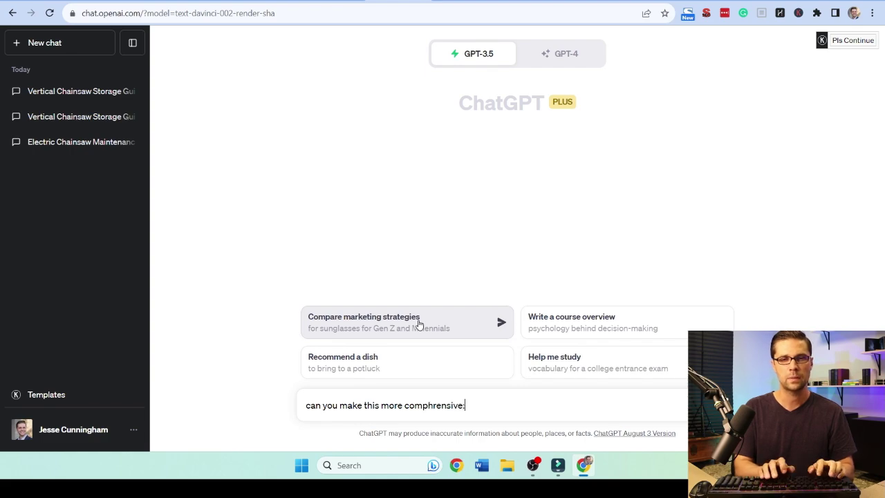
{"action": "key", "text": "ctrl+v"}
{"action": "key", "text": "Return"}
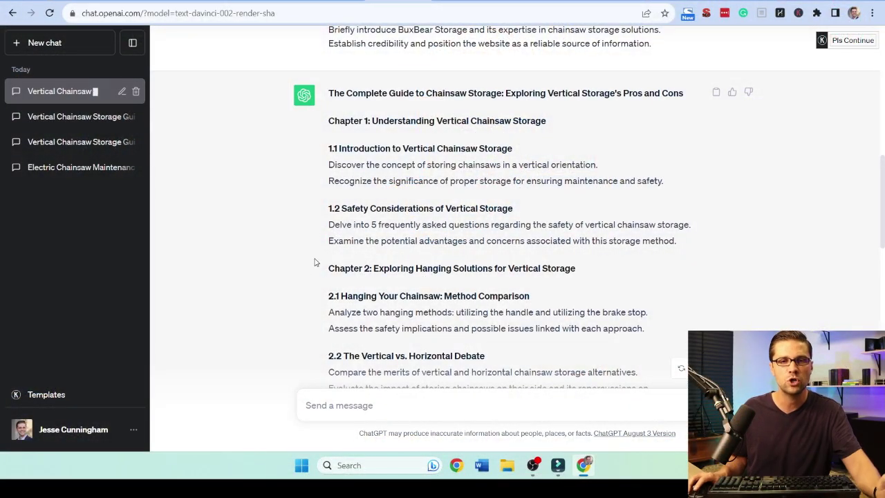
Step: Ask ChatGPT to rewrite the expanded outline with no chapters but instead use H tags
{"action": "scroll", "coordinate": [314, 262], "scroll_direction": "down", "scroll_amount": 15}
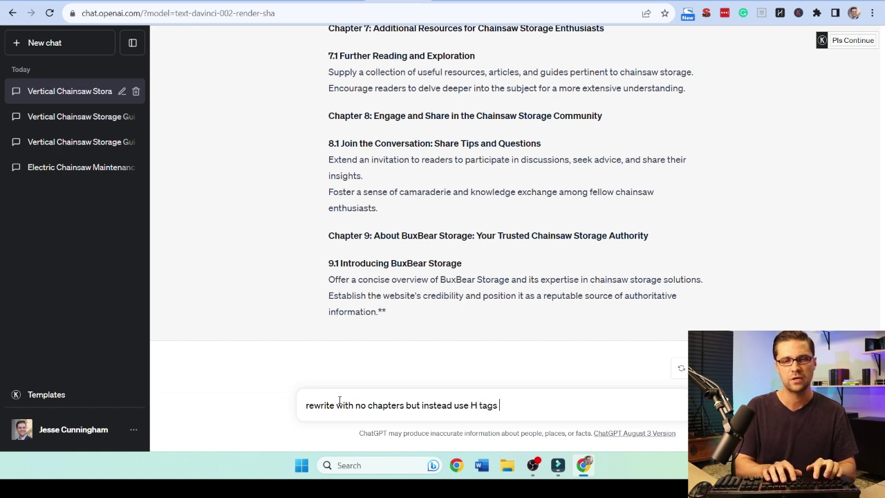
{"action": "type", "text": "ebsit"}
{"action": "key", "text": "Return"}
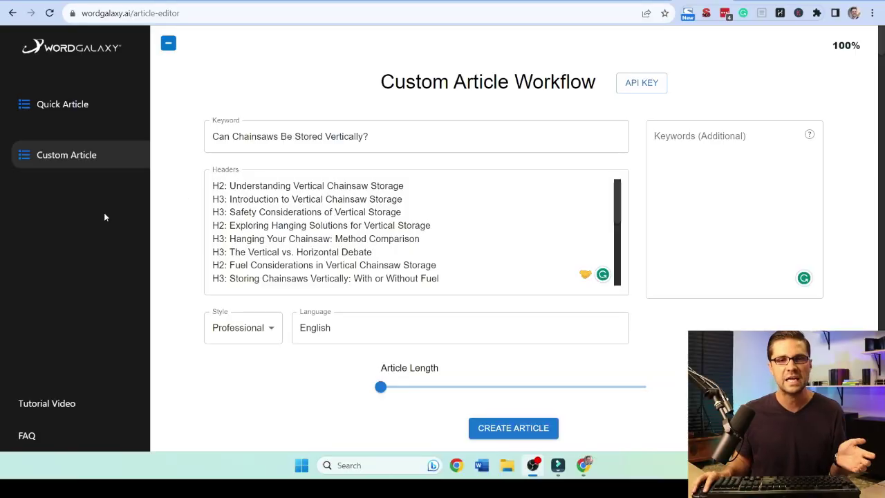
Step: Review the keyword, headers and additional keywords fields of WordGalaxy's Custom Article Workflow
{"action": "left_click", "coordinate": [267, 137]}
{"action": "scroll", "coordinate": [277, 201], "scroll_direction": "down", "scroll_amount": 5}
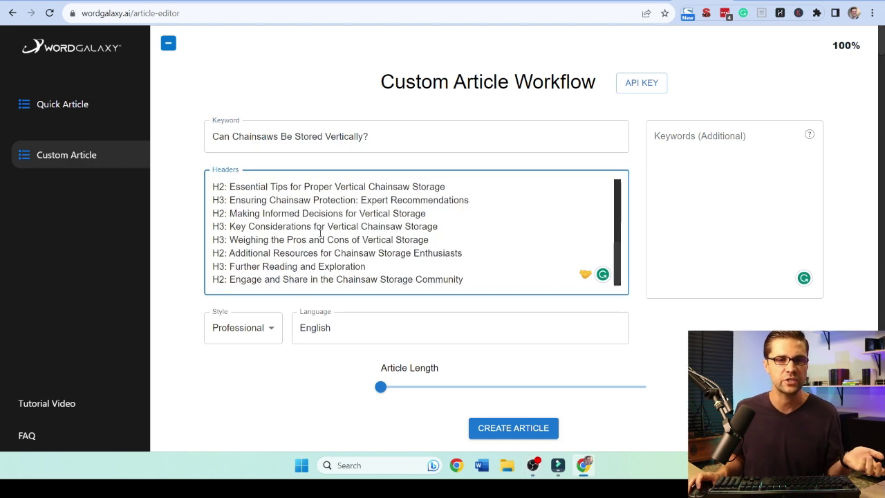
{"action": "scroll", "coordinate": [288, 176], "scroll_direction": "up", "scroll_amount": 5}
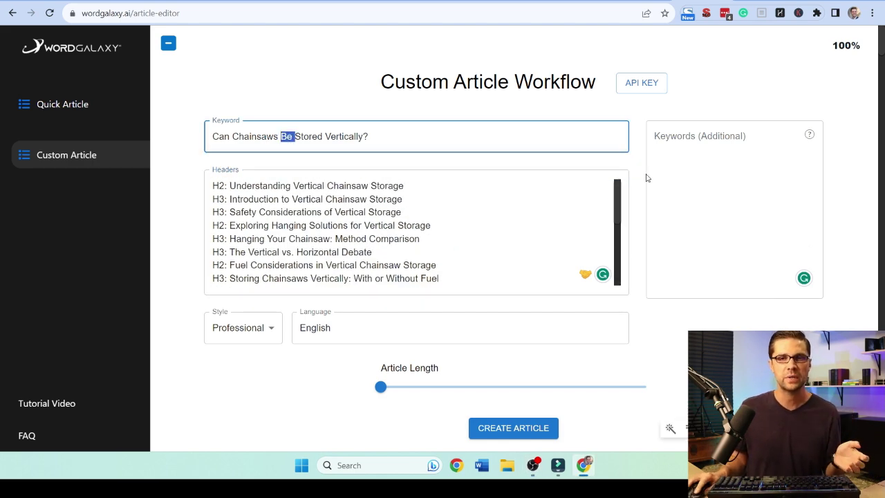
{"action": "left_click", "coordinate": [697, 152]}
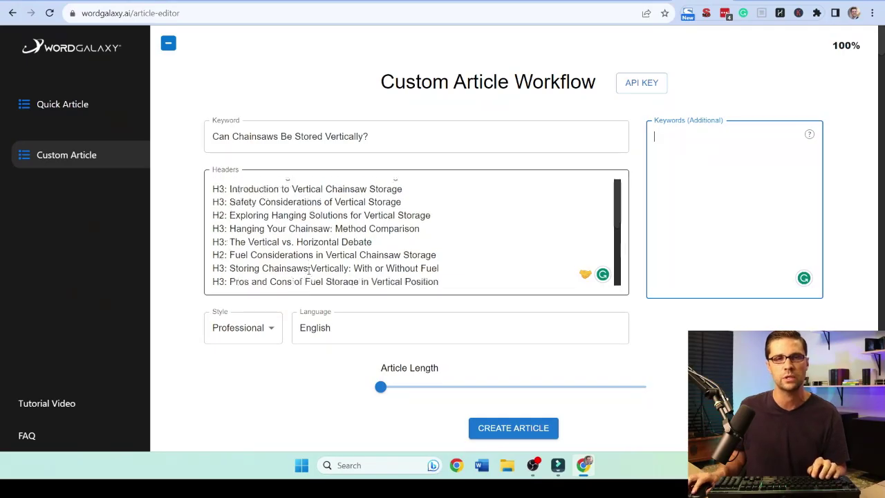
Step: Skim the article generated in WordGalaxy, copy all of it and paste it directly below the title in the Google Docs draft
{"action": "scroll", "coordinate": [309, 272], "scroll_direction": "down", "scroll_amount": 20}
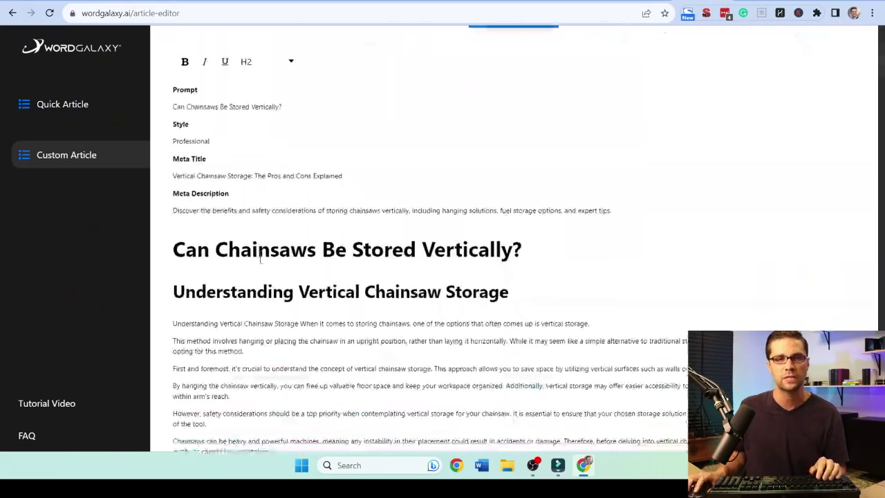
{"action": "scroll", "coordinate": [310, 281], "scroll_direction": "down", "scroll_amount": 20}
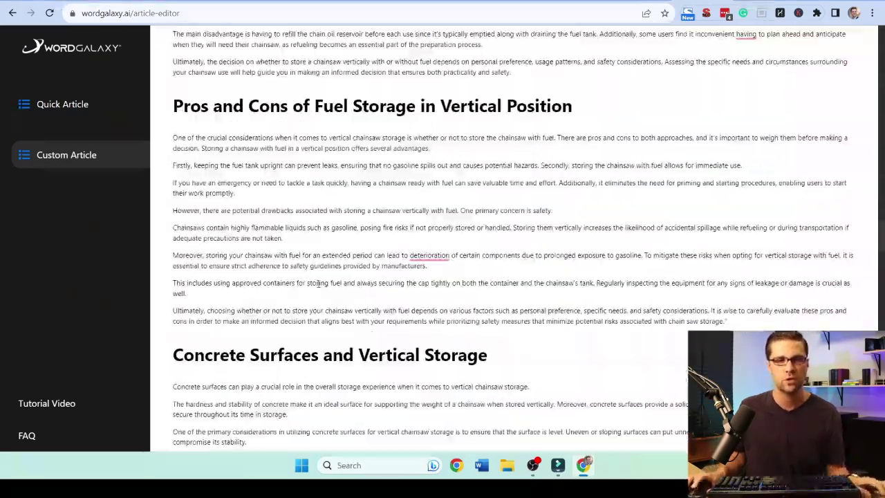
{"action": "scroll", "coordinate": [310, 281], "scroll_direction": "down", "scroll_amount": 6}
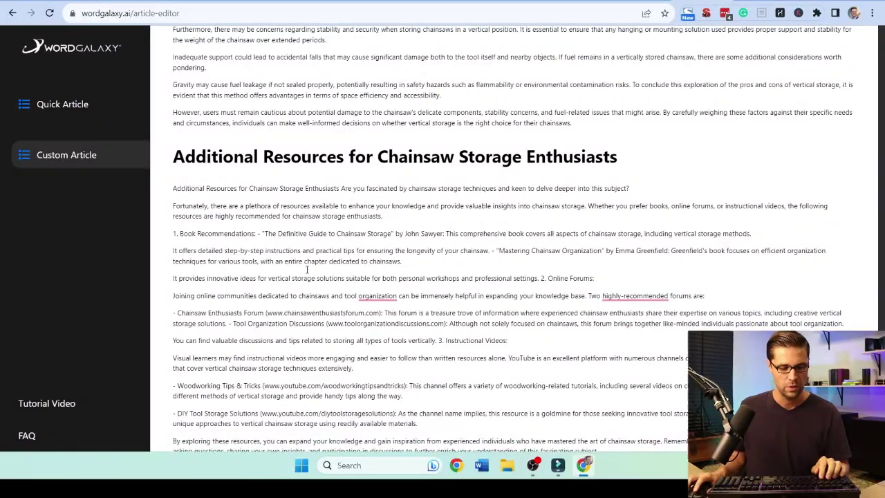
{"action": "key", "text": "ctrl+a"}
{"action": "key", "text": "ctrl+Tab"}
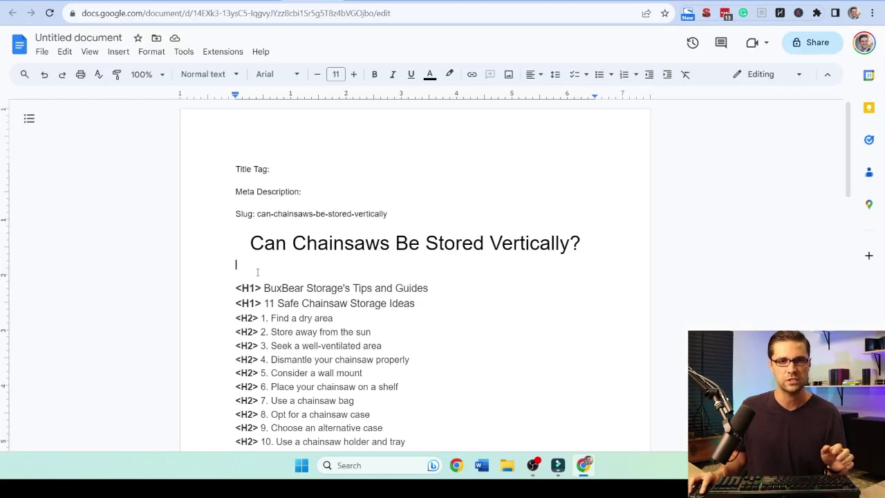
{"action": "key", "text": "ctrl+v"}
{"action": "scroll", "coordinate": [277, 283], "scroll_direction": "up", "scroll_amount": 15}
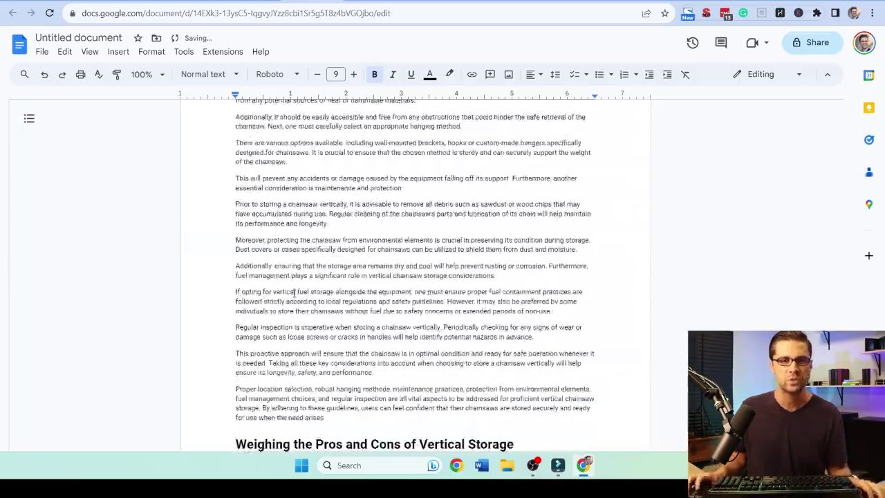
{"action": "scroll", "coordinate": [294, 293], "scroll_direction": "up", "scroll_amount": 20}
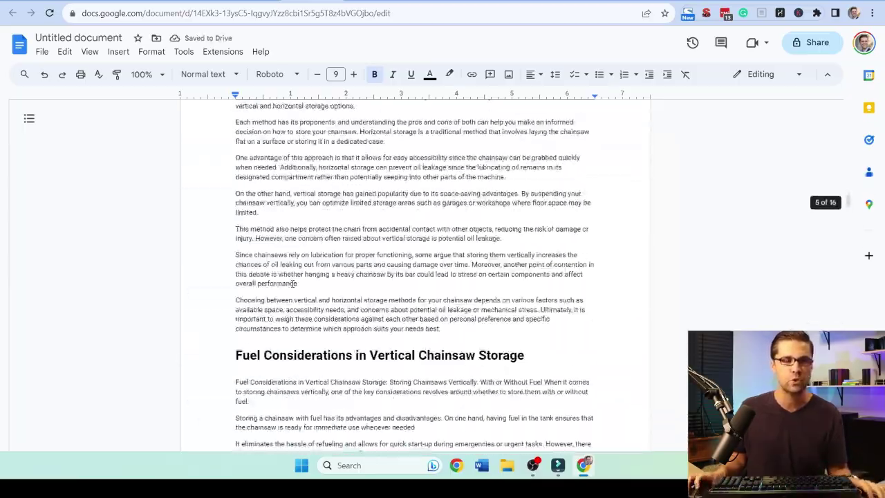
{"action": "scroll", "coordinate": [295, 283], "scroll_direction": "up", "scroll_amount": 20}
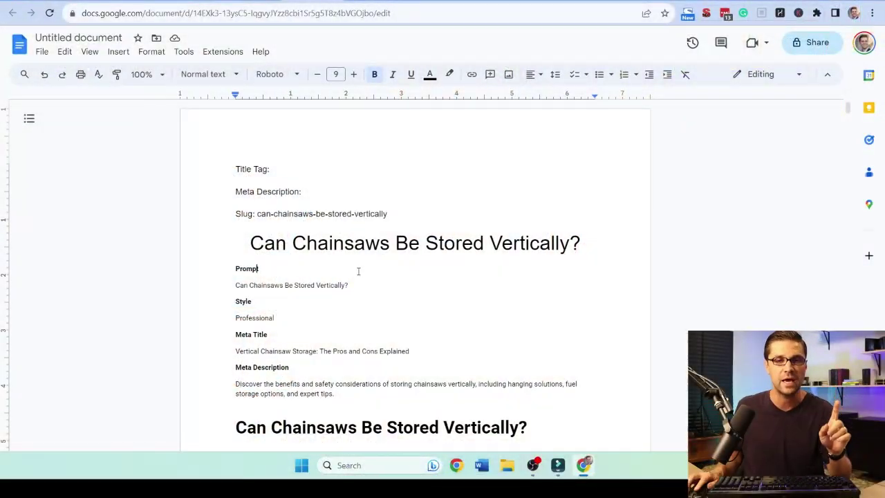
Step: Skim the pasted chainsaw storage article and check the word count of the entire document
{"action": "scroll", "coordinate": [358, 271], "scroll_direction": "down", "scroll_amount": 4}
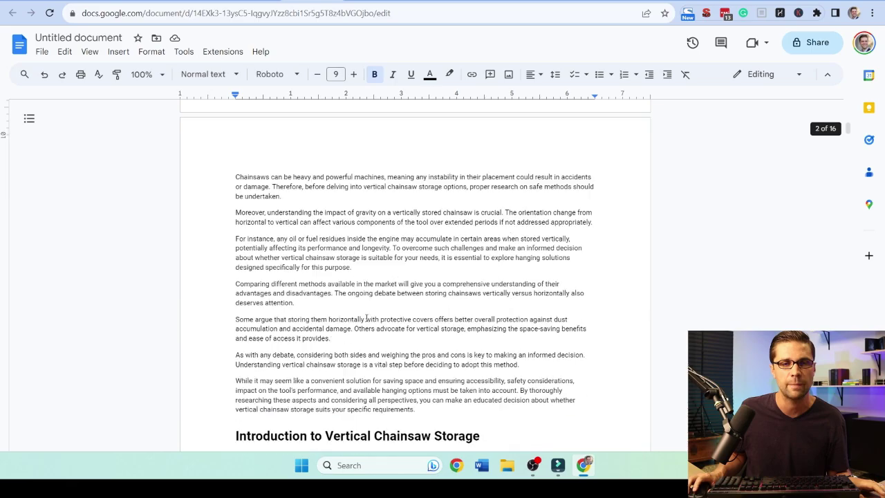
{"action": "scroll", "coordinate": [366, 318], "scroll_direction": "down", "scroll_amount": 20}
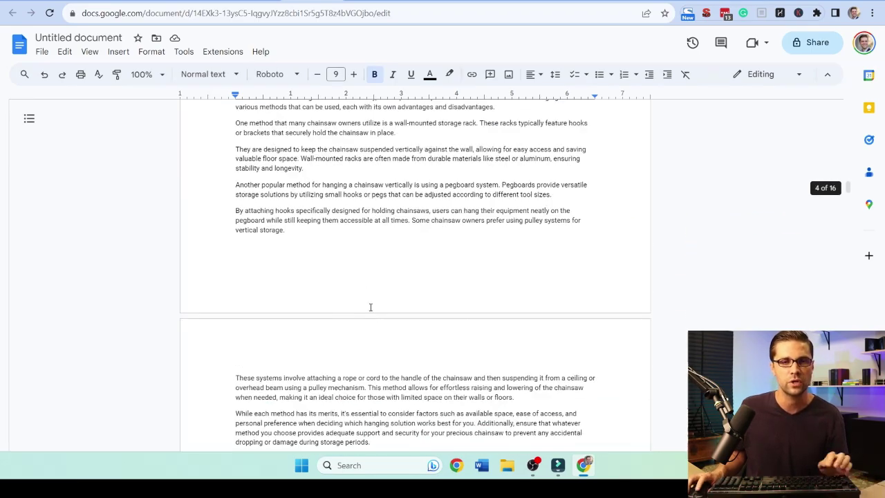
{"action": "key", "text": "ctrl+a"}
{"action": "key", "text": "ctrl+shift+c"}
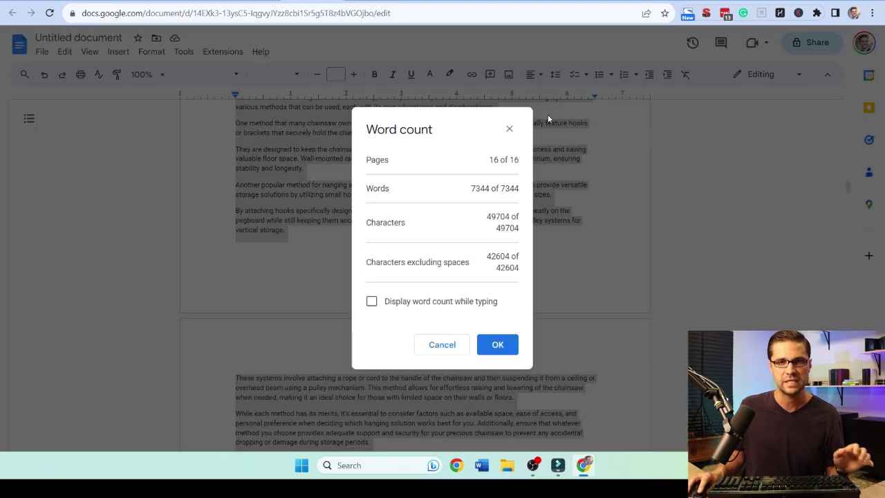
{"action": "left_click", "coordinate": [511, 130]}
{"action": "scroll", "coordinate": [282, 300], "scroll_direction": "up", "scroll_amount": 20}
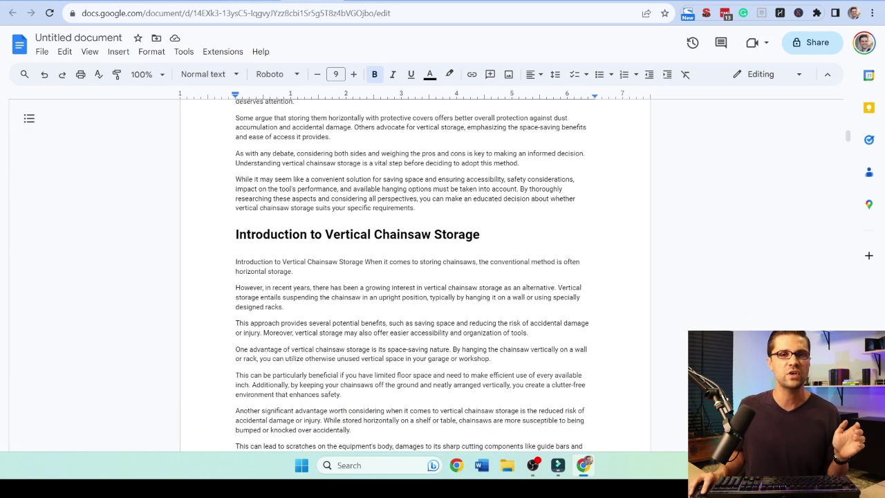
{"action": "scroll", "coordinate": [415, 276], "scroll_direction": "up", "scroll_amount": 15}
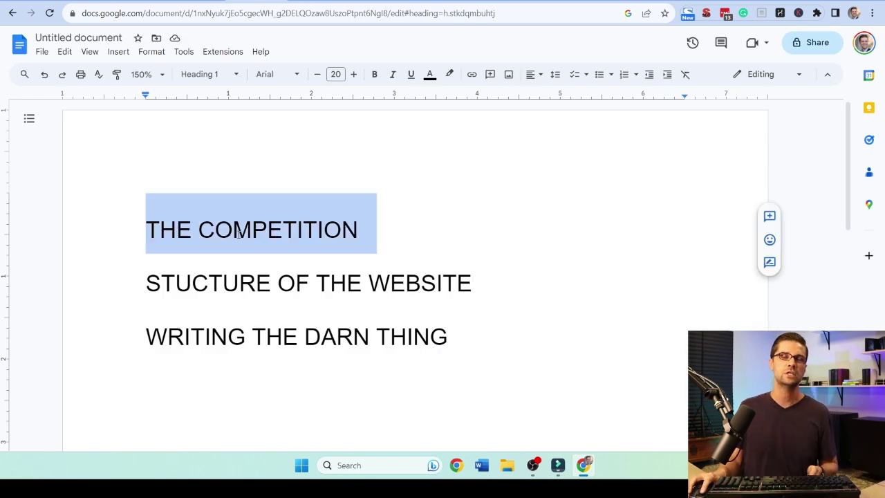
Step: Go over the three planning headings on competition, website structure and writing in the other untitled document
{"action": "double_click", "coordinate": [235, 230]}
{"action": "triple_click", "coordinate": [239, 278]}
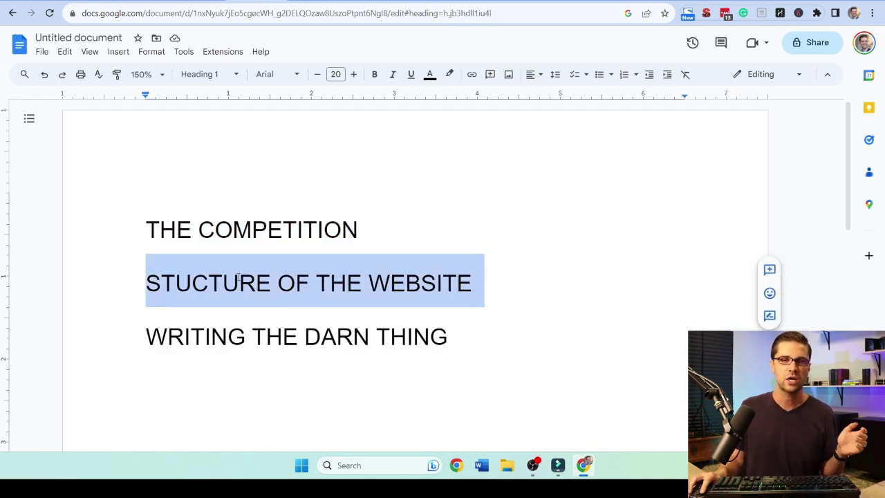
{"action": "left_click", "coordinate": [367, 280]}
{"action": "triple_click", "coordinate": [221, 329]}
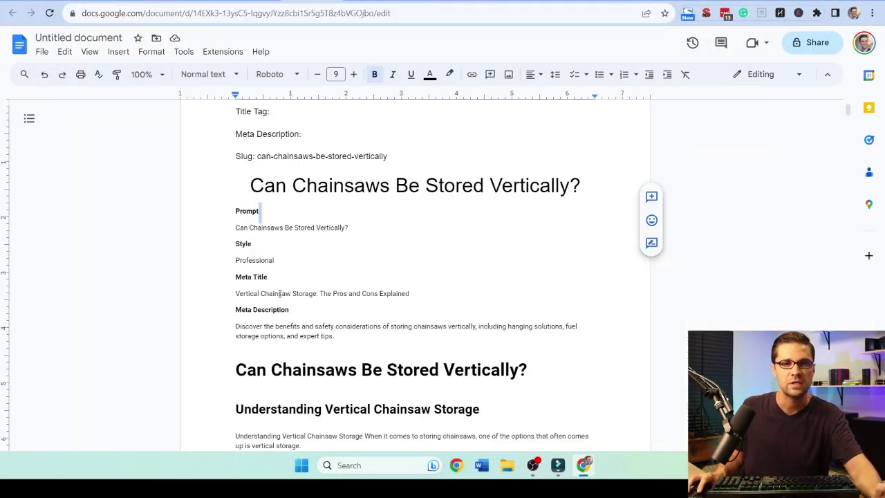
Step: Read through the opening pages of the drafted "Can Chainsaws Be Stored Vertically?" article to review its sections
{"action": "scroll", "coordinate": [263, 277], "scroll_direction": "down", "scroll_amount": 4}
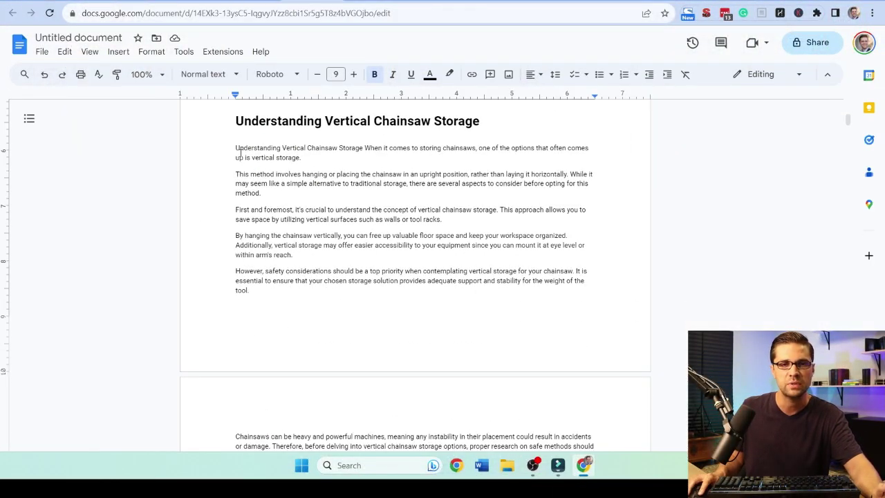
{"action": "scroll", "coordinate": [432, 325], "scroll_direction": "down", "scroll_amount": 4}
{"action": "left_click", "coordinate": [379, 395]}
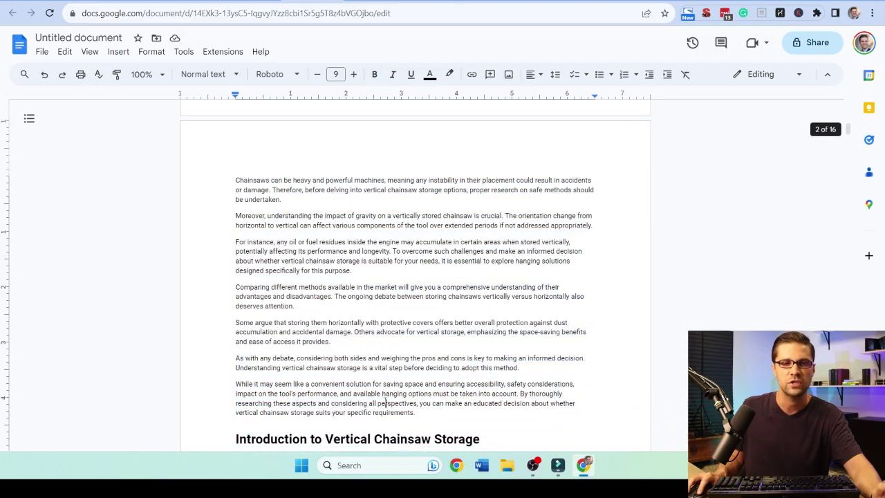
{"action": "scroll", "coordinate": [242, 400], "scroll_direction": "down", "scroll_amount": 3}
{"action": "scroll", "coordinate": [242, 400], "scroll_direction": "down", "scroll_amount": 20}
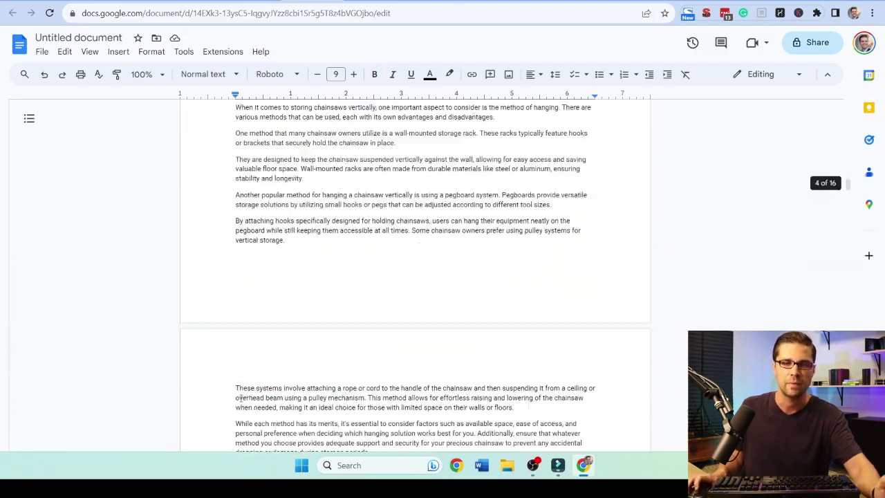
{"action": "scroll", "coordinate": [239, 397], "scroll_direction": "up", "scroll_amount": 20}
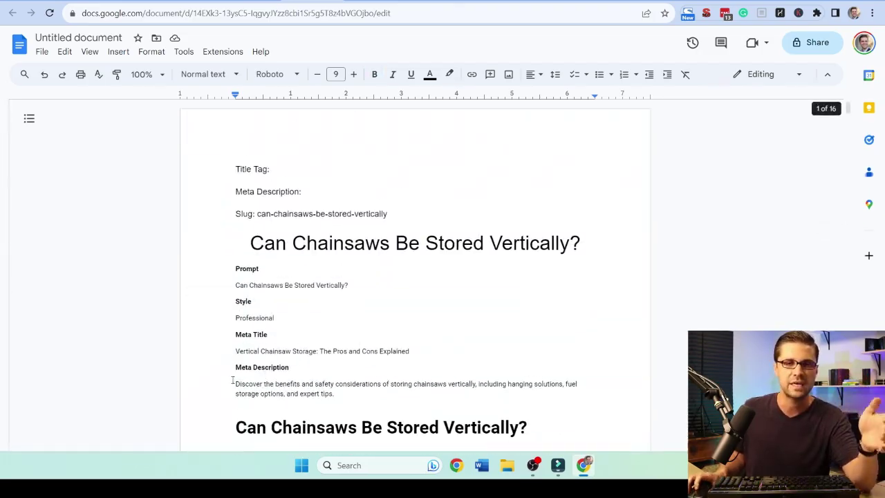
{"action": "scroll", "coordinate": [247, 273], "scroll_direction": "down", "scroll_amount": 5}
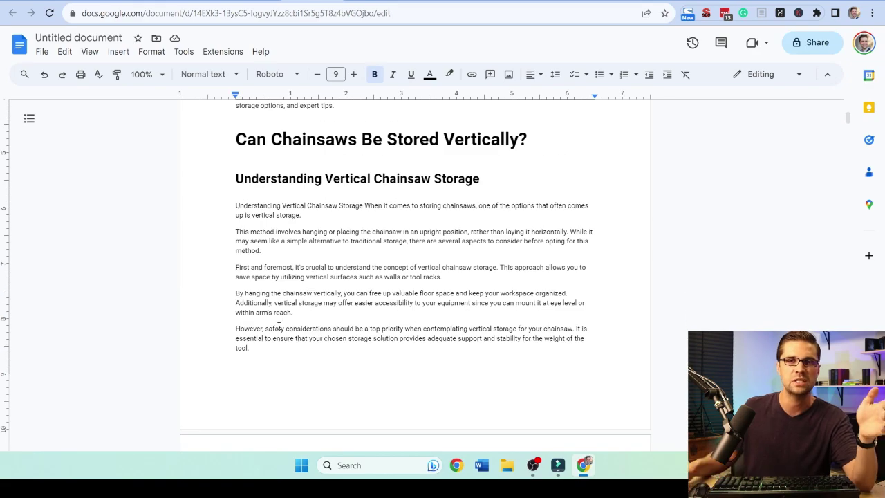